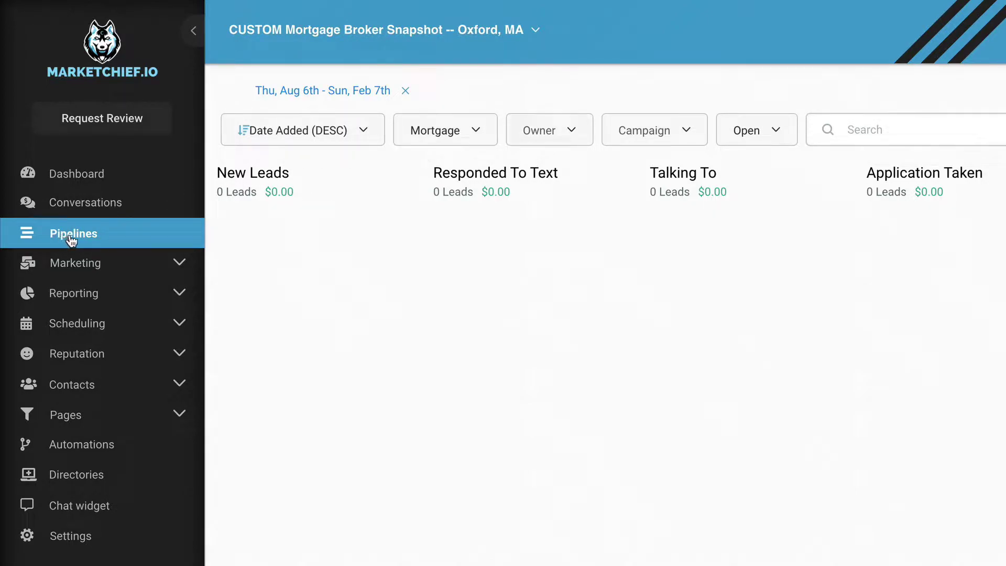
Switch the pipeline board to Mortgage (Complex) and scroll across its stages.
click(452, 139)
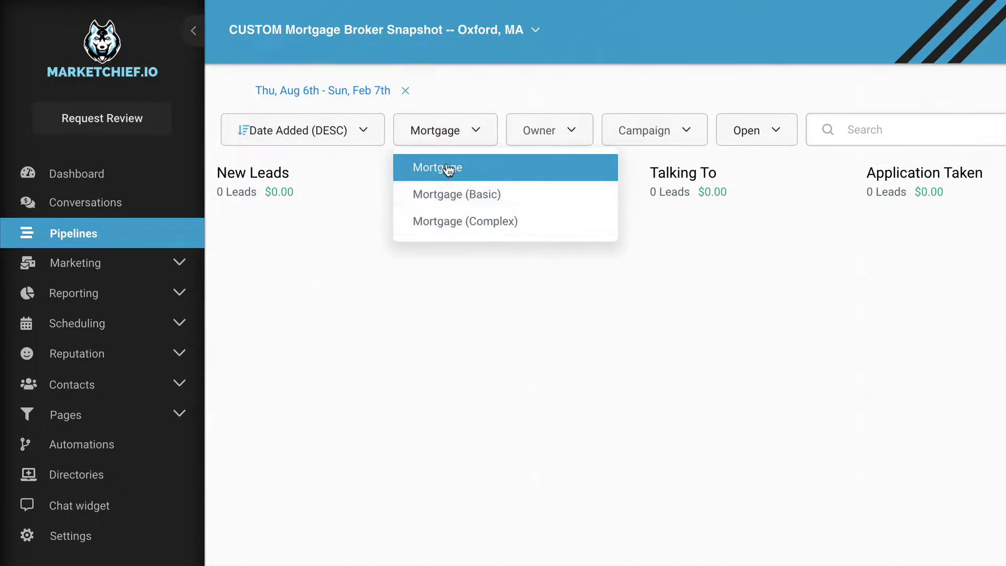
click(451, 194)
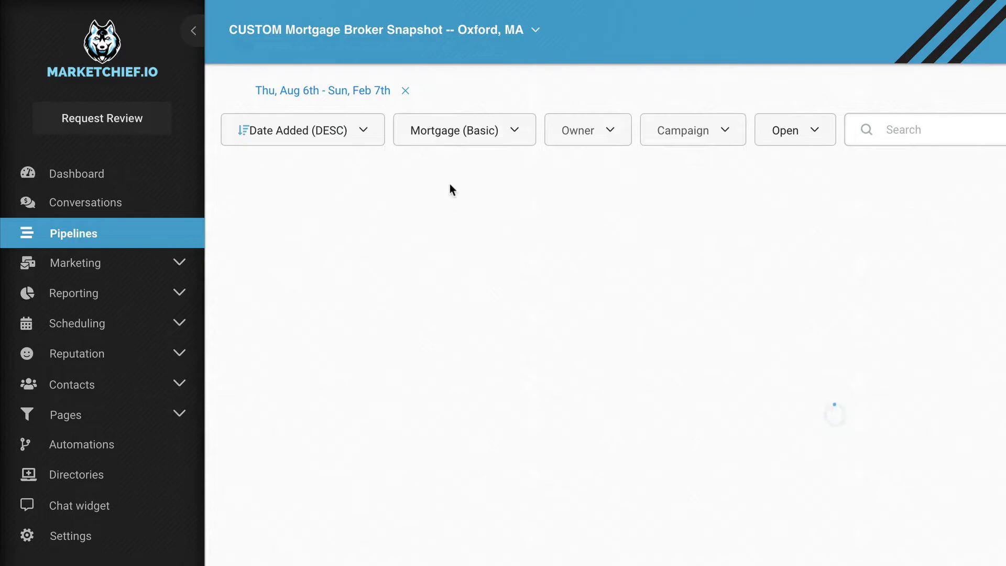
click(502, 136)
click(489, 226)
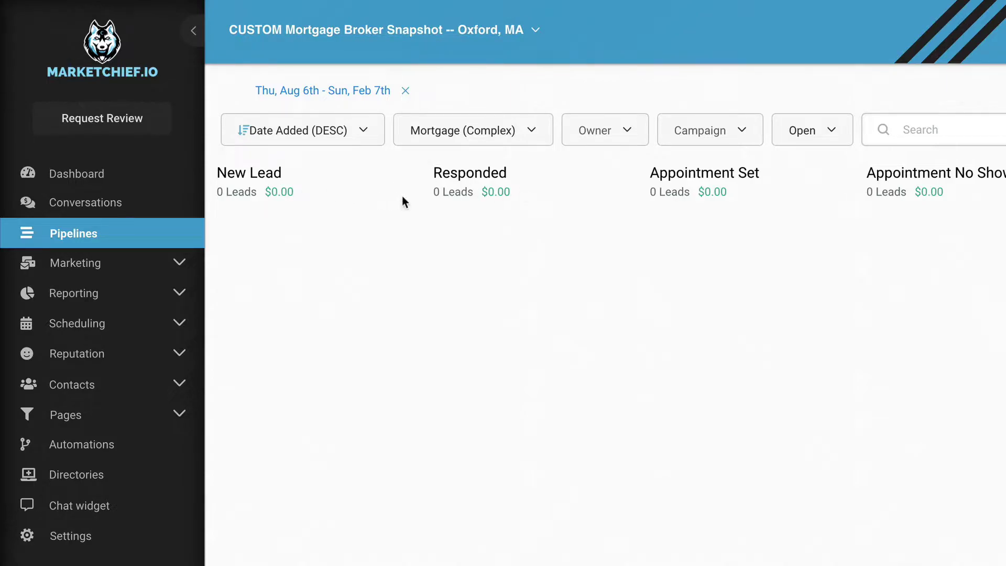
scroll(391, 194, right, 3)
scroll(598, 190, right, 15)
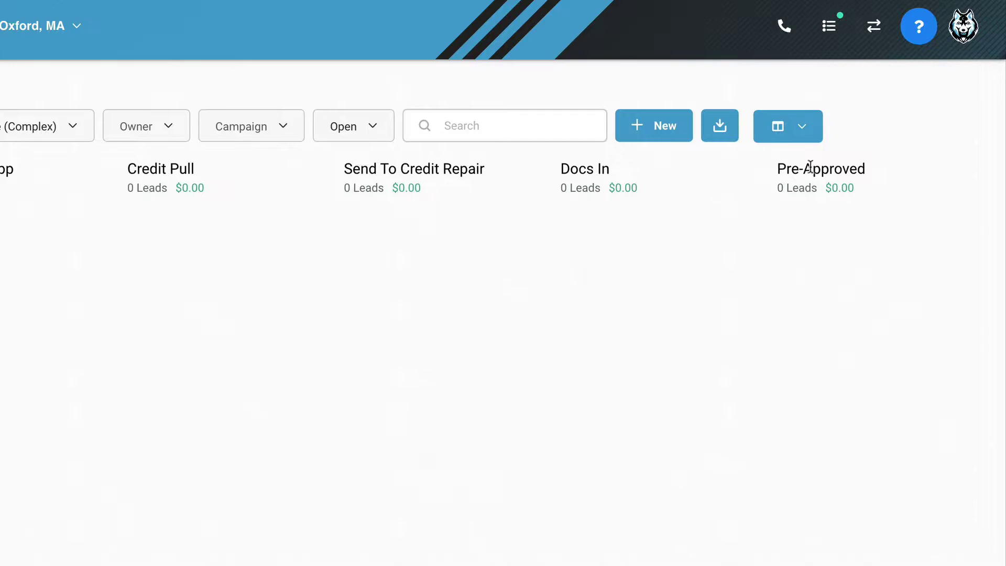
scroll(85, 169, left, 18)
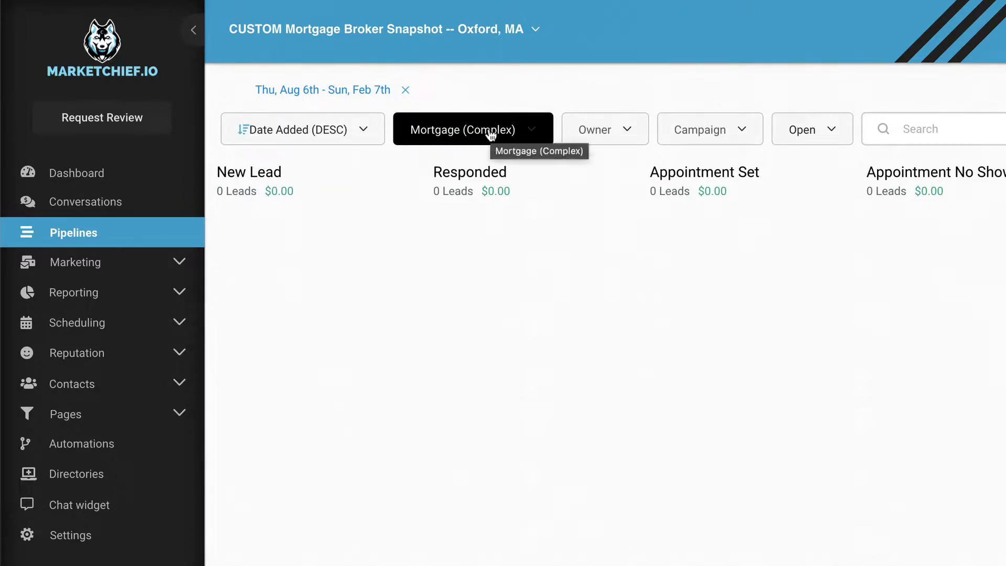
Start a new form in the Marketing Form Builder.
click(74, 264)
click(65, 399)
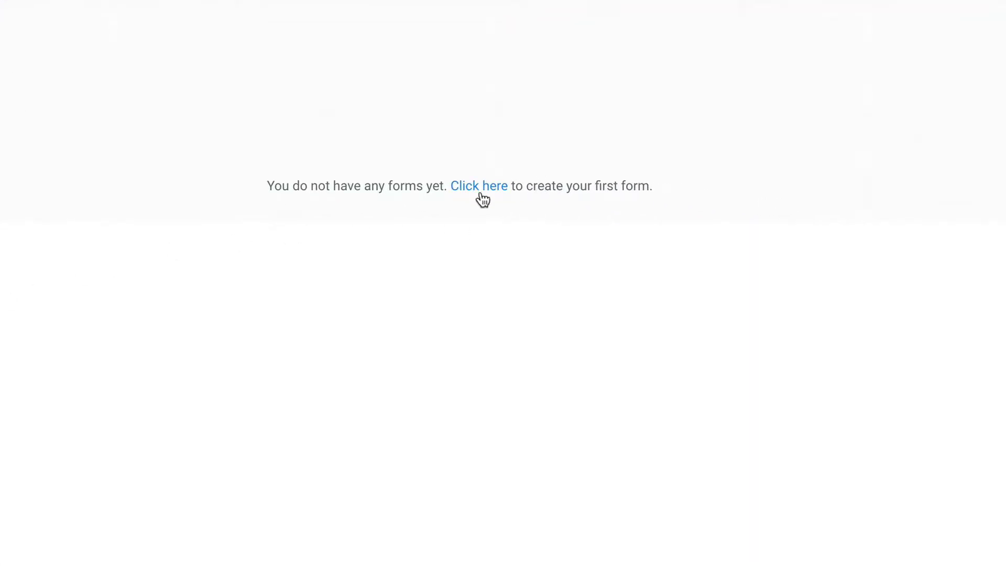
click(479, 188)
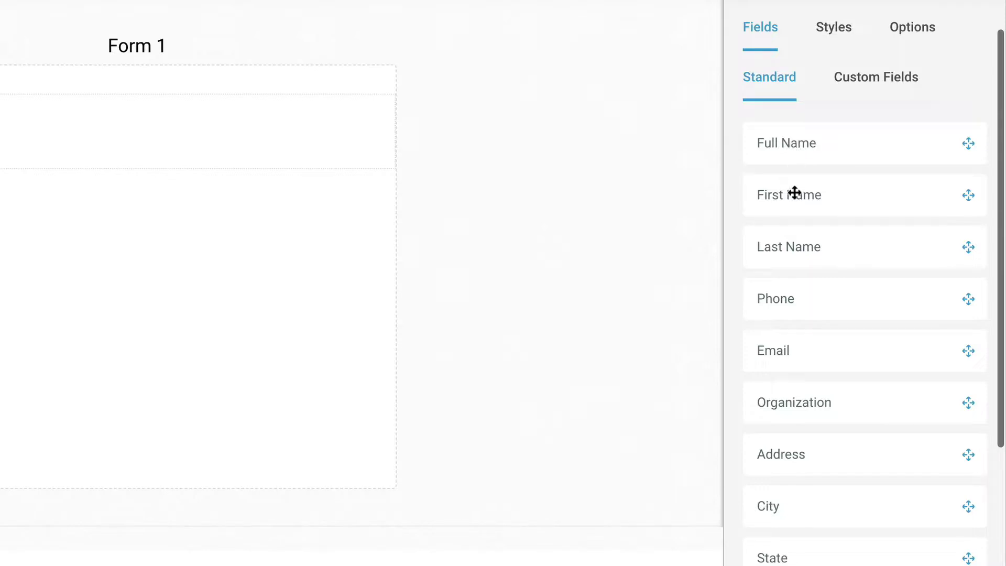
Add First Name, Phone and Email fields plus a full-width submit button.
drag(793, 194, 236, 169)
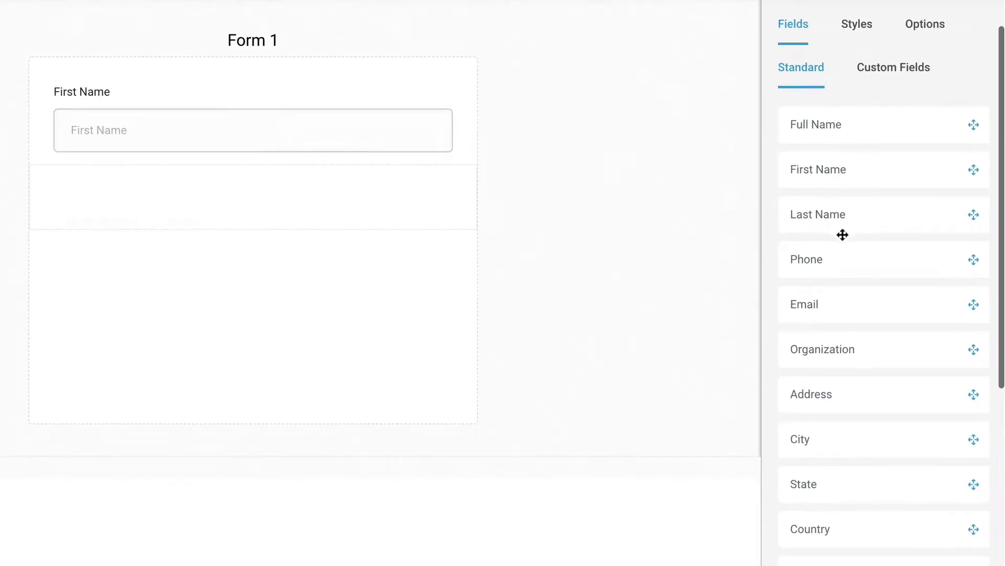
drag(829, 296, 235, 225)
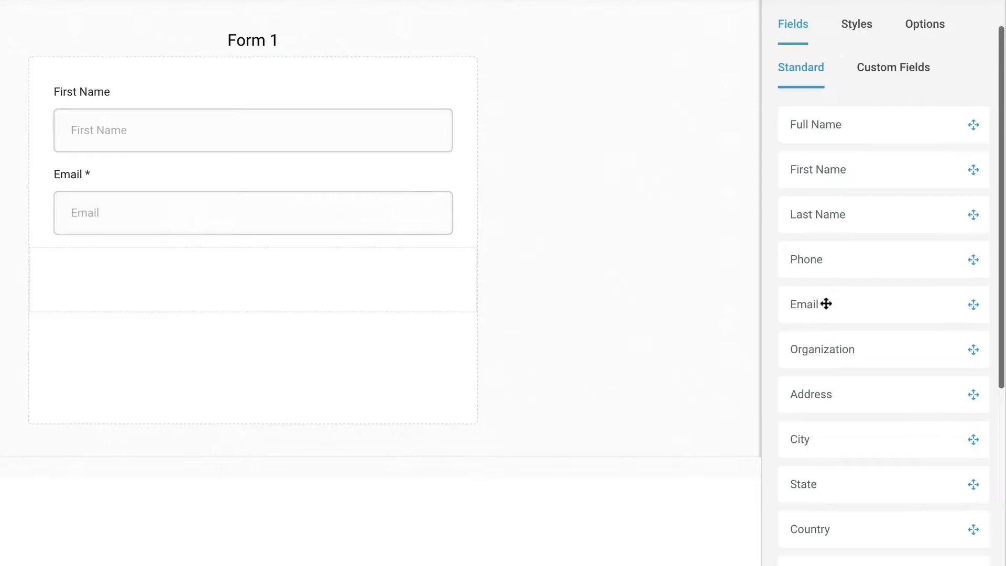
drag(782, 265, 188, 187)
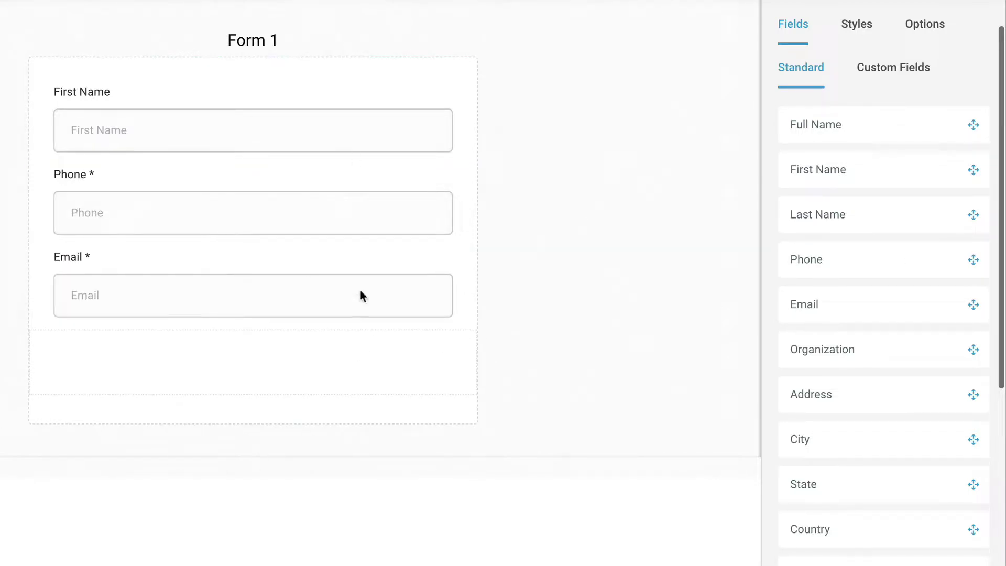
scroll(970, 427, down, 7)
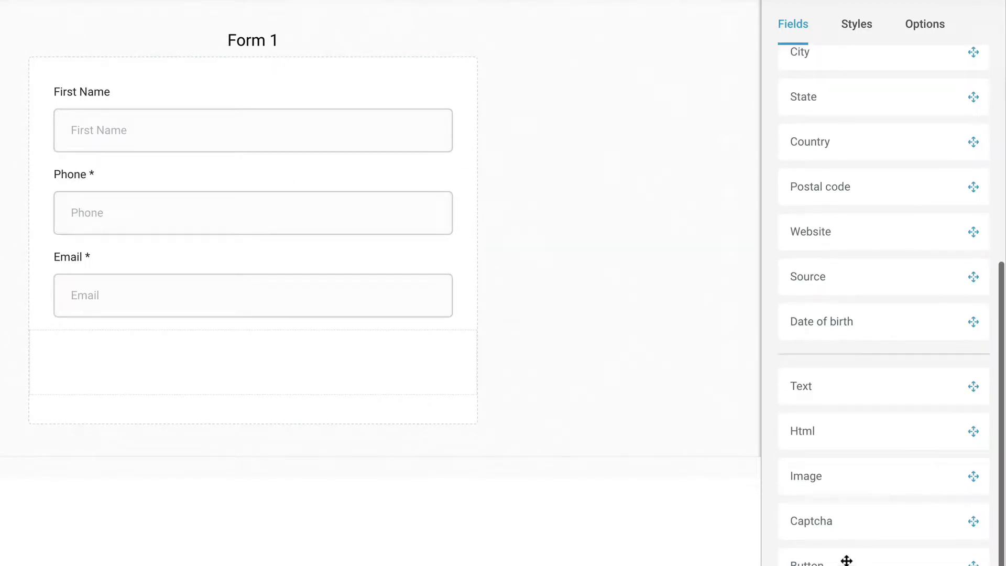
drag(844, 561, 247, 393)
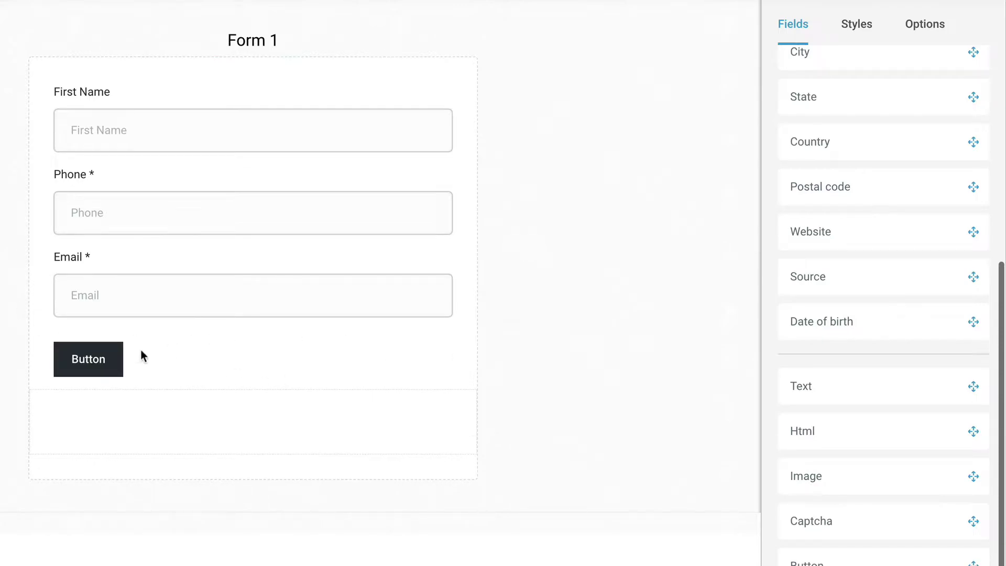
click(100, 360)
click(959, 479)
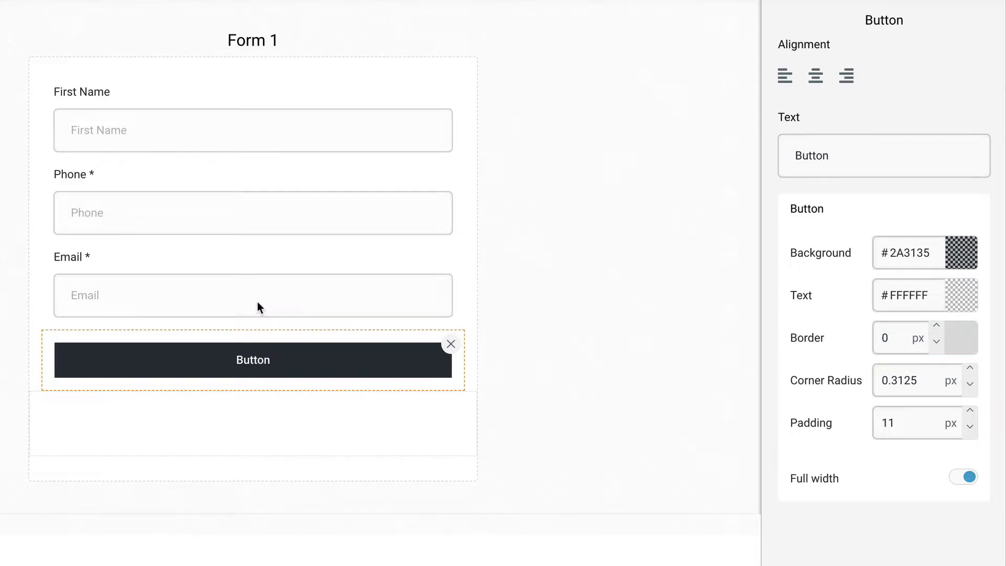
Replace the First Name field with a Full Name field.
click(139, 119)
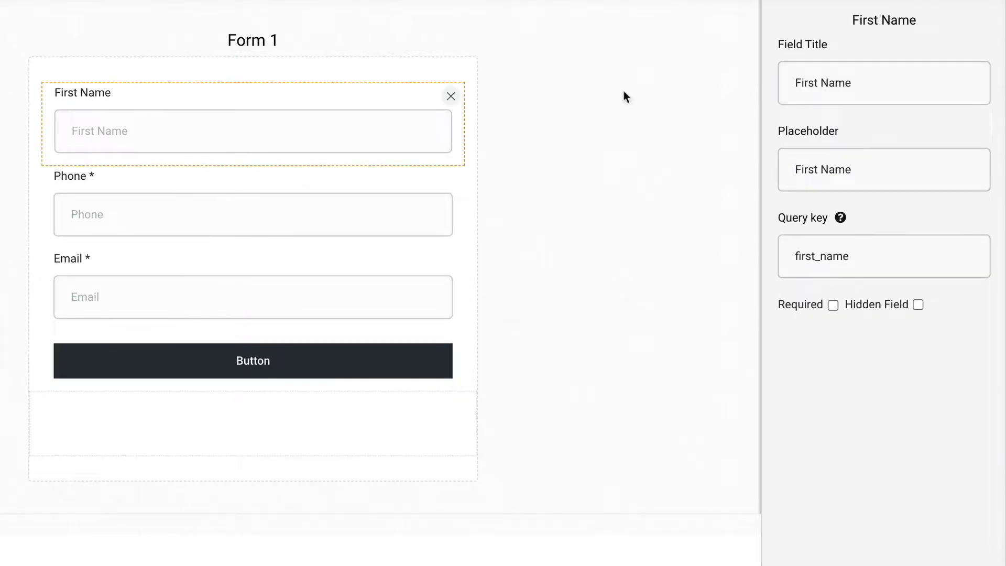
click(724, 87)
scroll(843, 106, up, 5)
drag(840, 110, 240, 119)
click(168, 185)
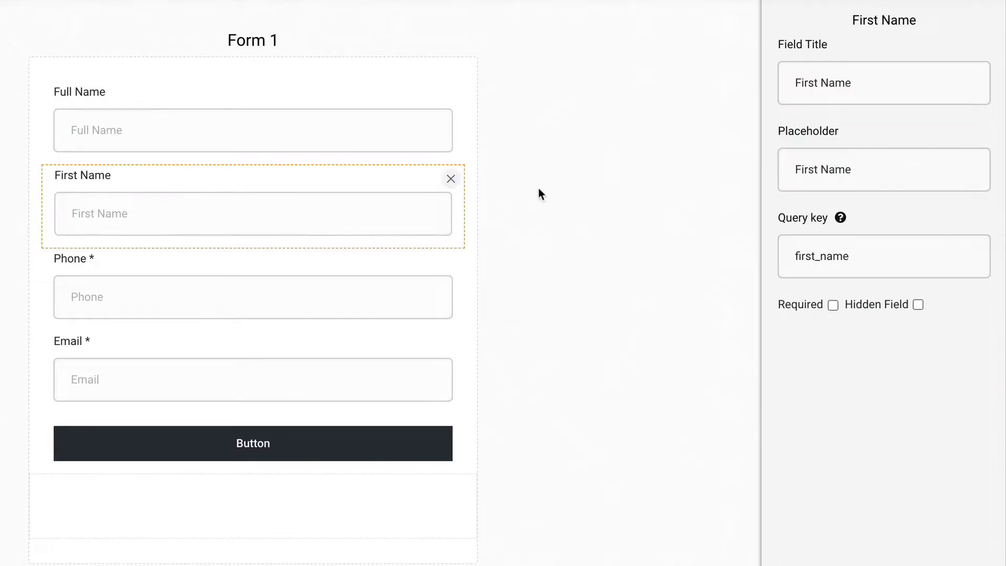
click(450, 176)
click(670, 174)
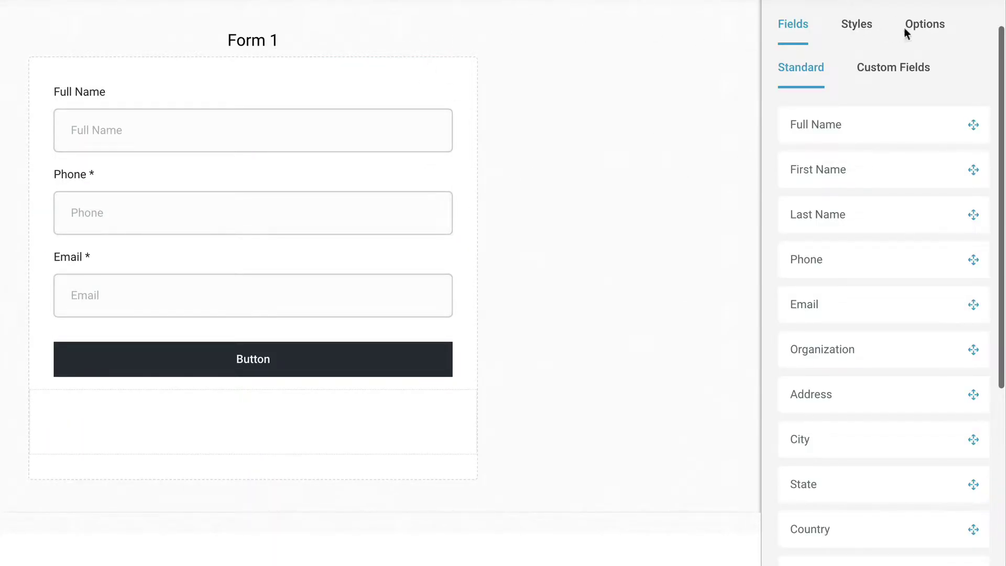
Rename the form to 'Interested in Mortgage' in its options.
click(925, 28)
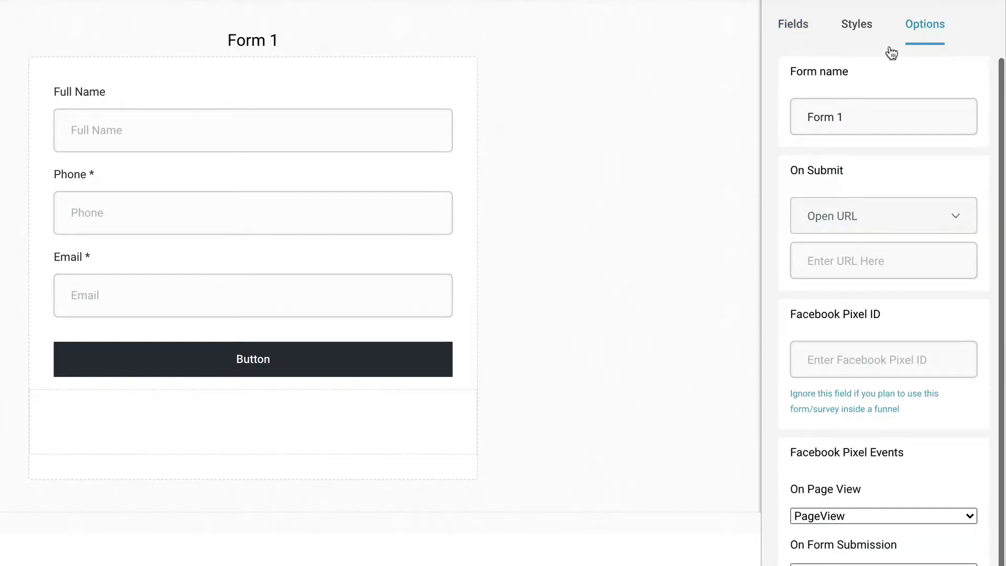
triple_click(834, 111)
text(Interes)
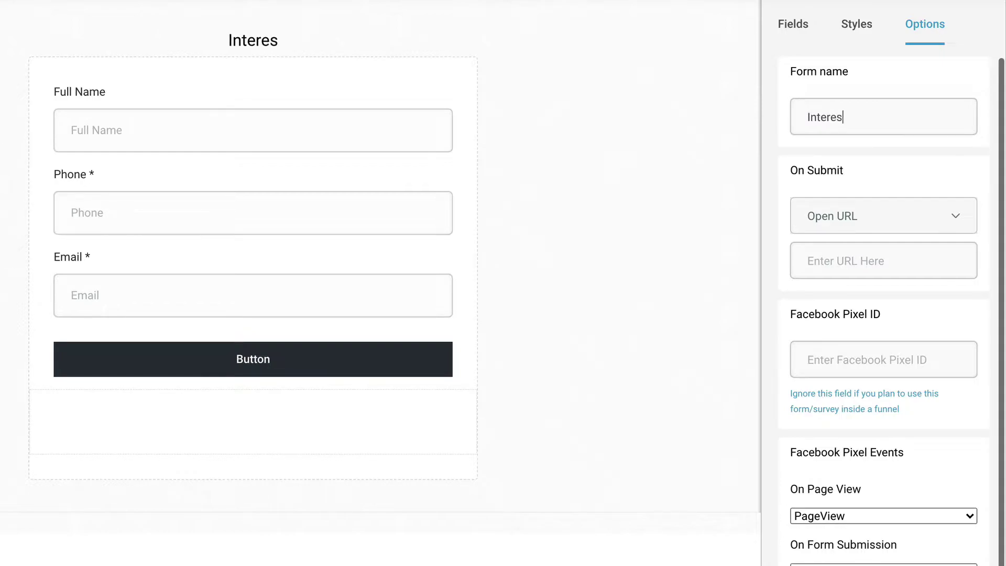
text(ted in Mortgage)
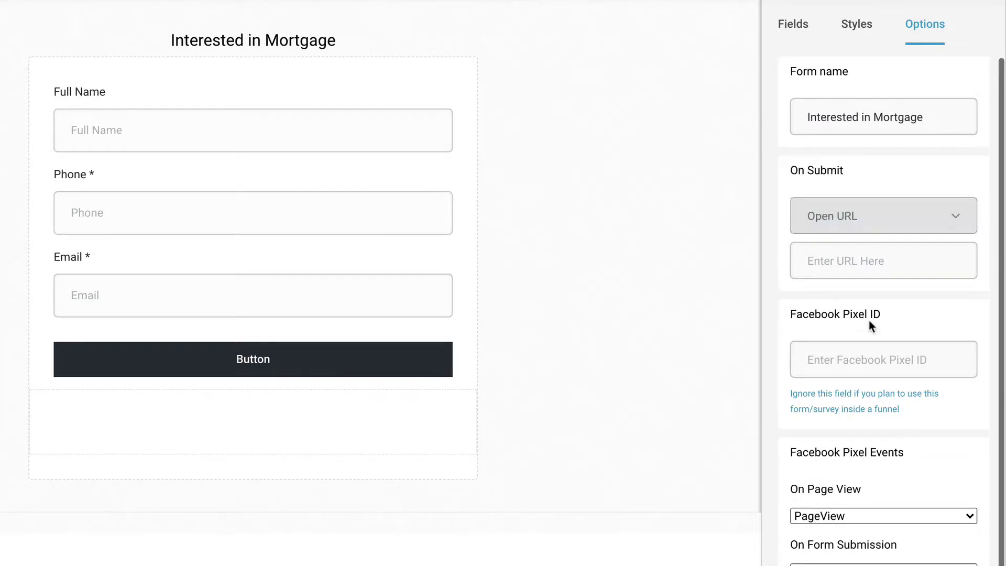
scroll(891, 323, down, 1)
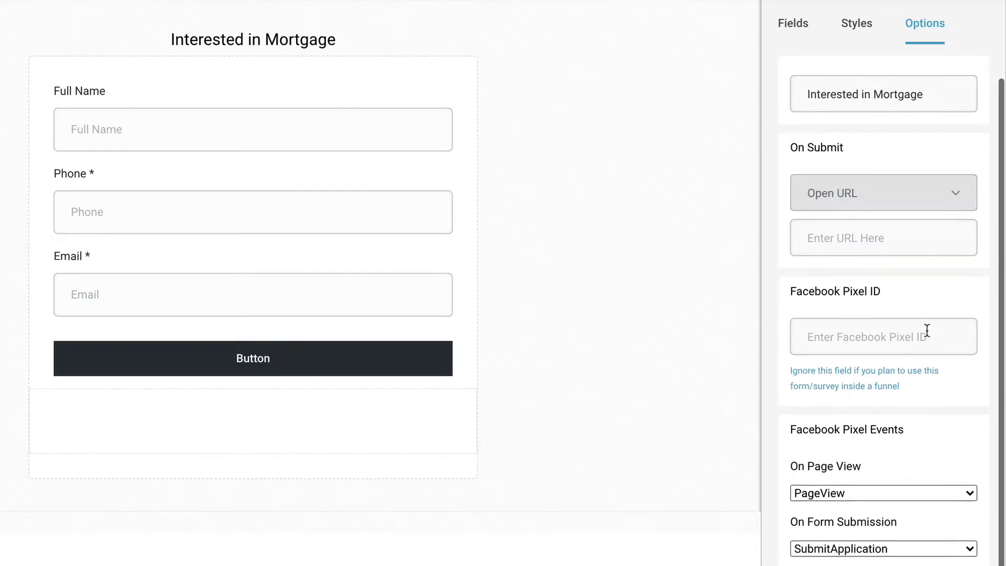
scroll(839, 304, up, 1)
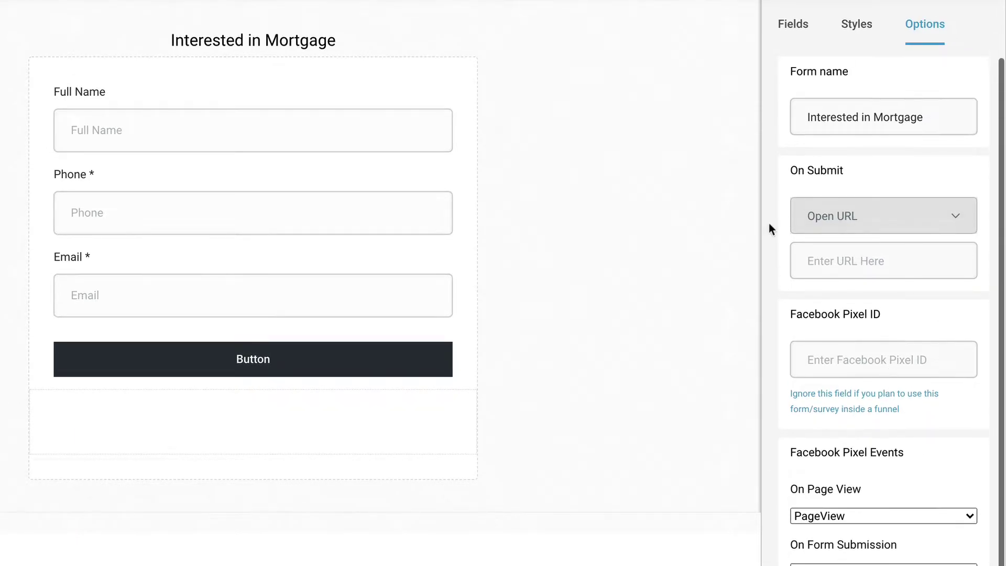
click(850, 27)
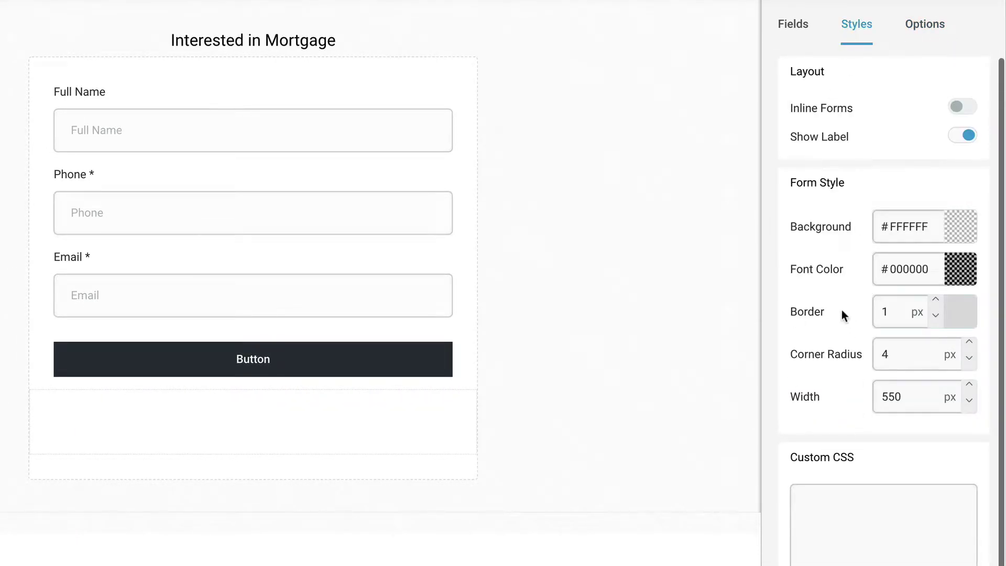
click(798, 31)
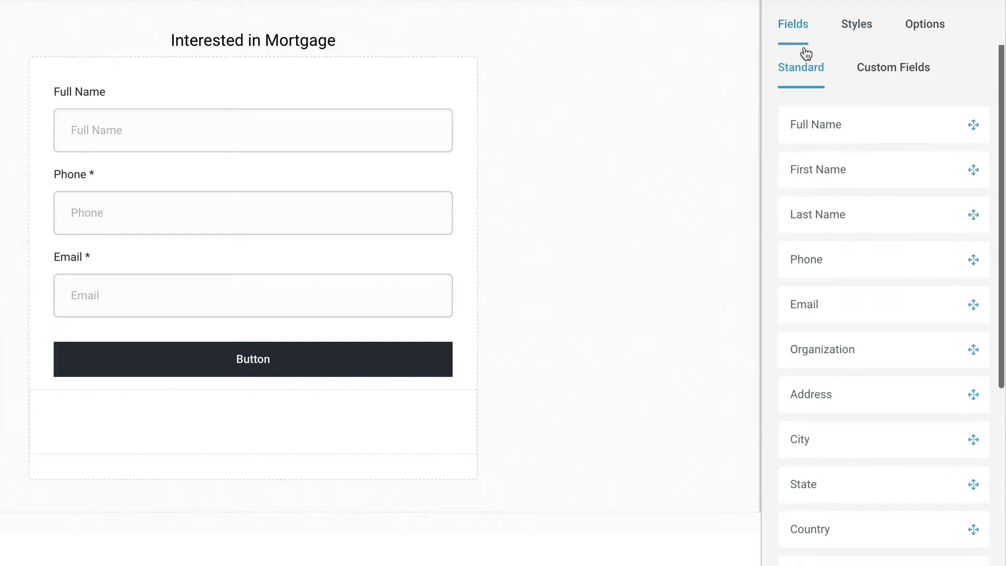
Set the button's Text to 'YES! PLEASE HELP ME GET THE BEST FINANCING'.
scroll(836, 356, down, 2)
click(294, 359)
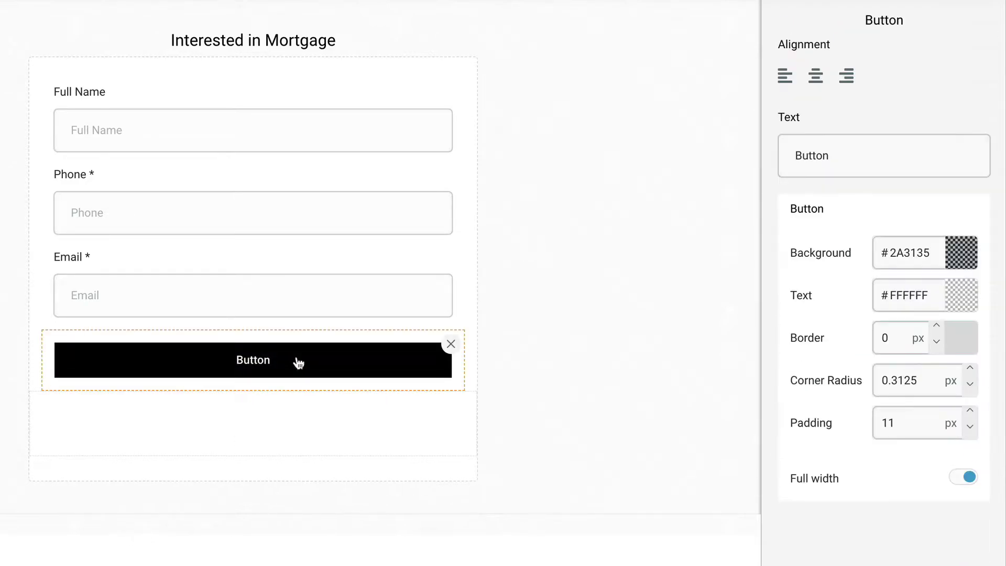
double_click(800, 156)
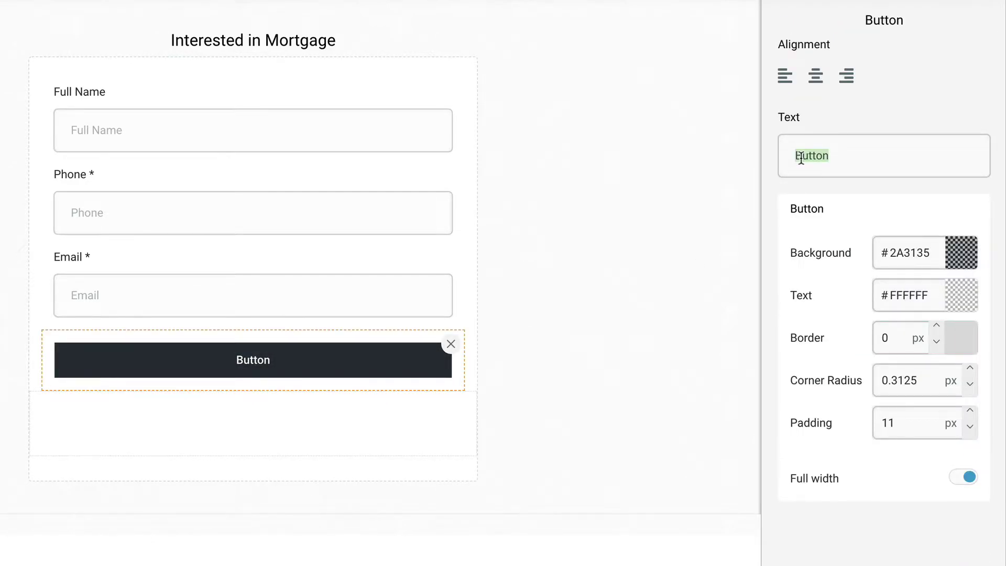
text(YES)
key(BackSpace)
text(S! Ple)
key(BackSpace)
key(BackSpace)
text(LEASE HELP ME )
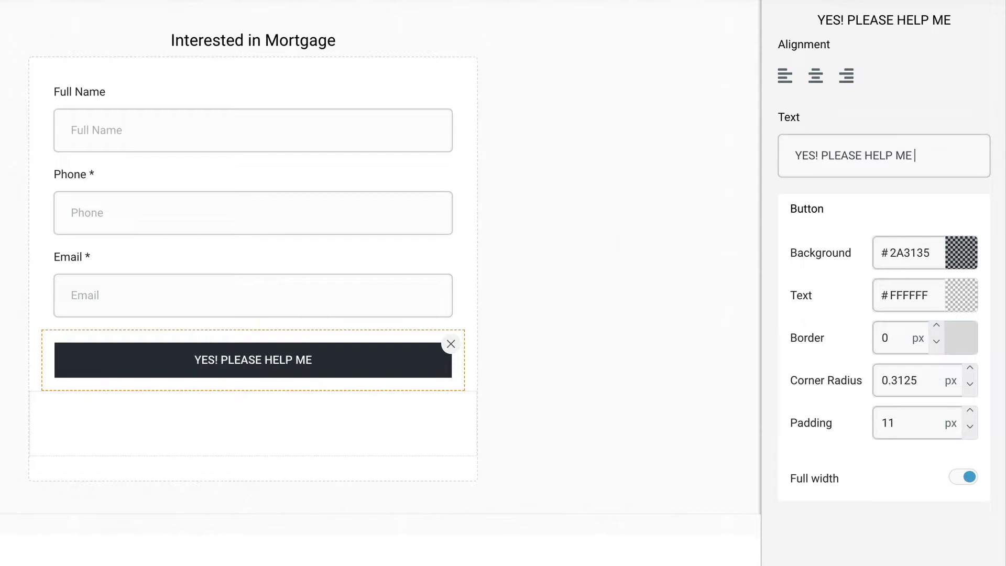
text(GET THE BEST FINAN)
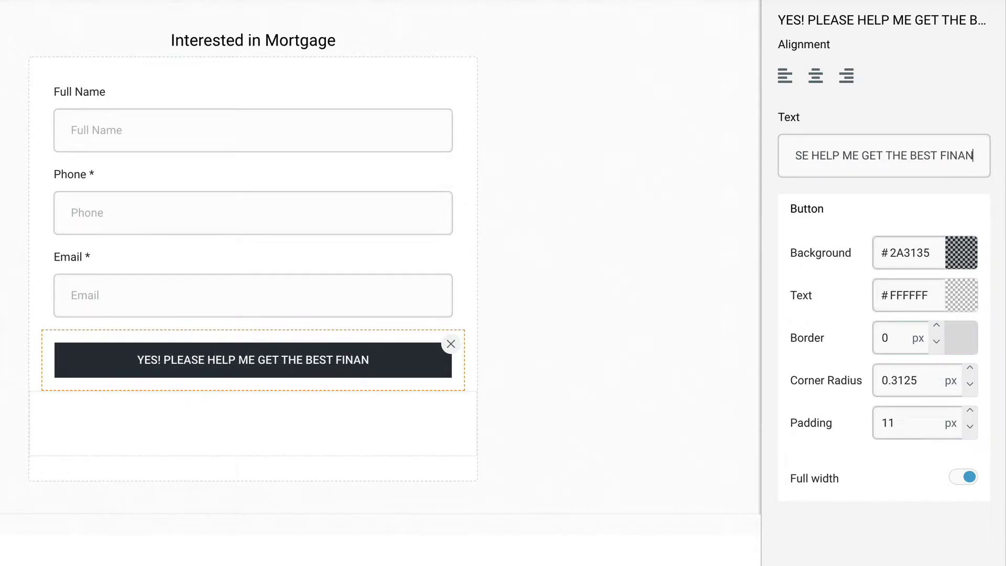
text(CING)
click(686, 356)
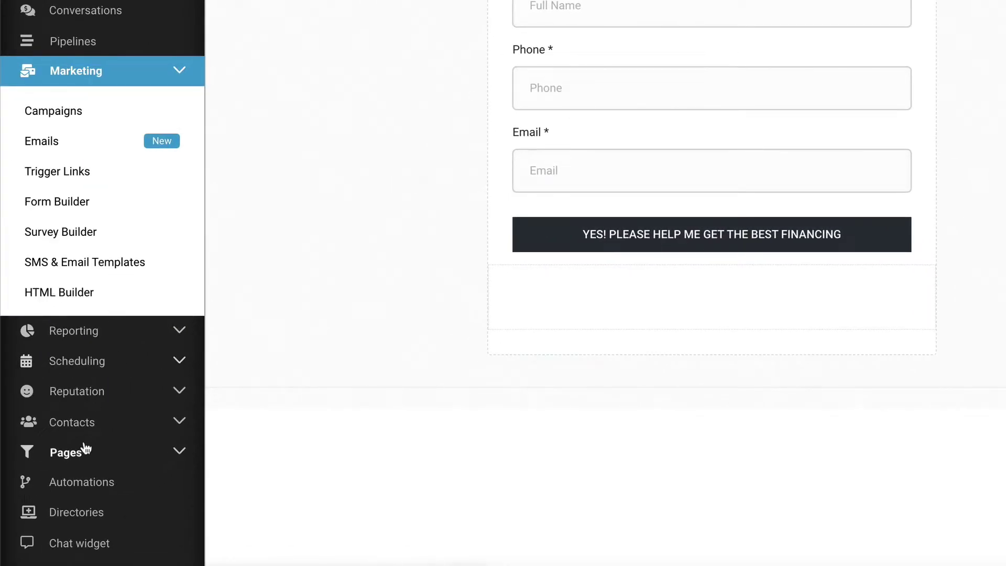
Save the form while heading to the Funnels area.
click(80, 459)
click(53, 485)
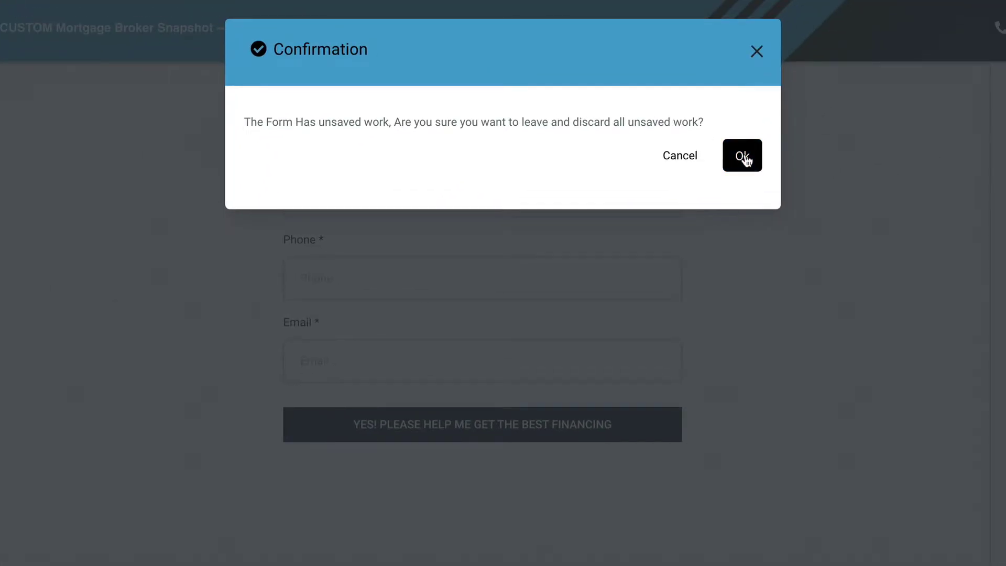
click(880, 42)
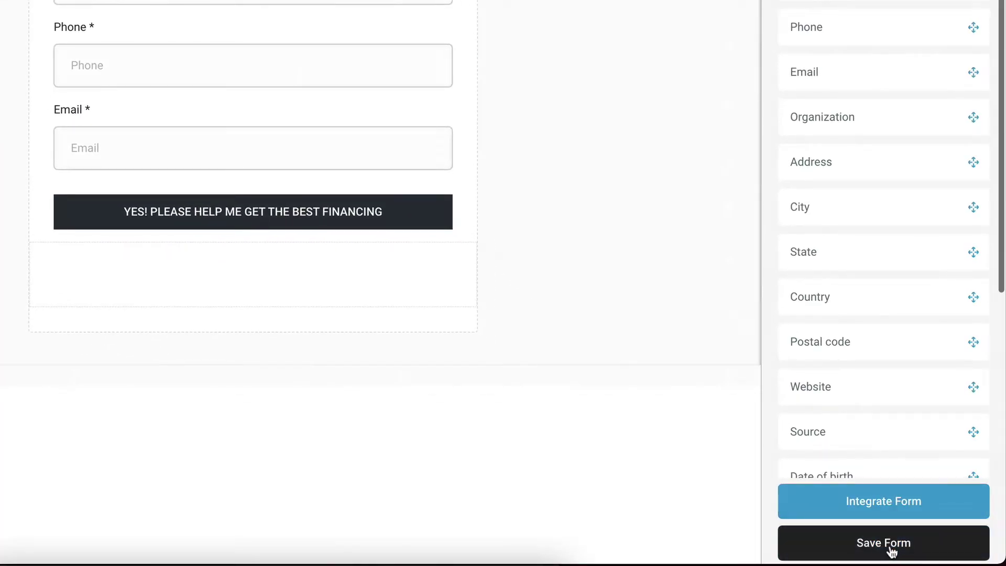
click(895, 556)
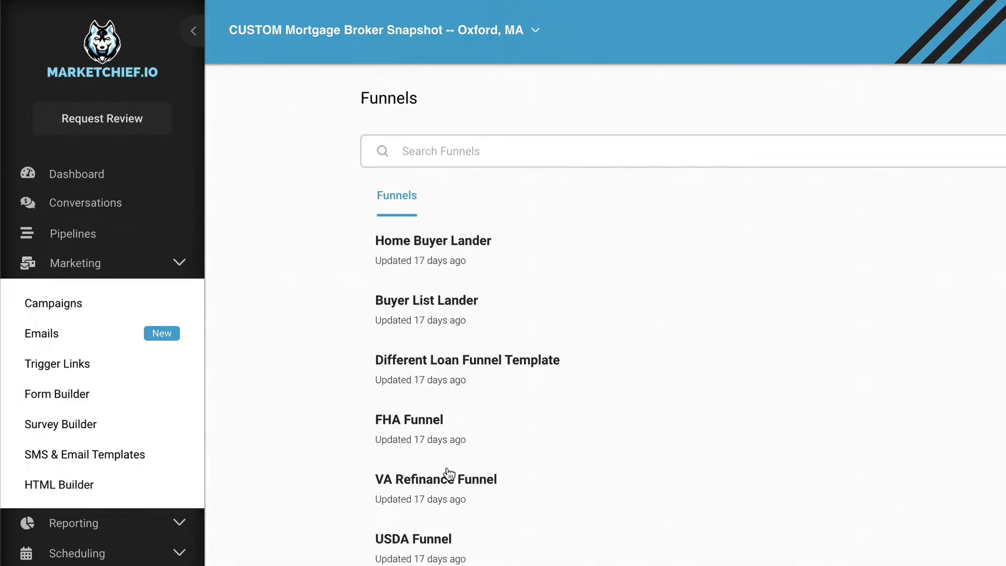
Create a new funnel named 'PIPELINES EXAMPLE VIDEO'.
click(144, 272)
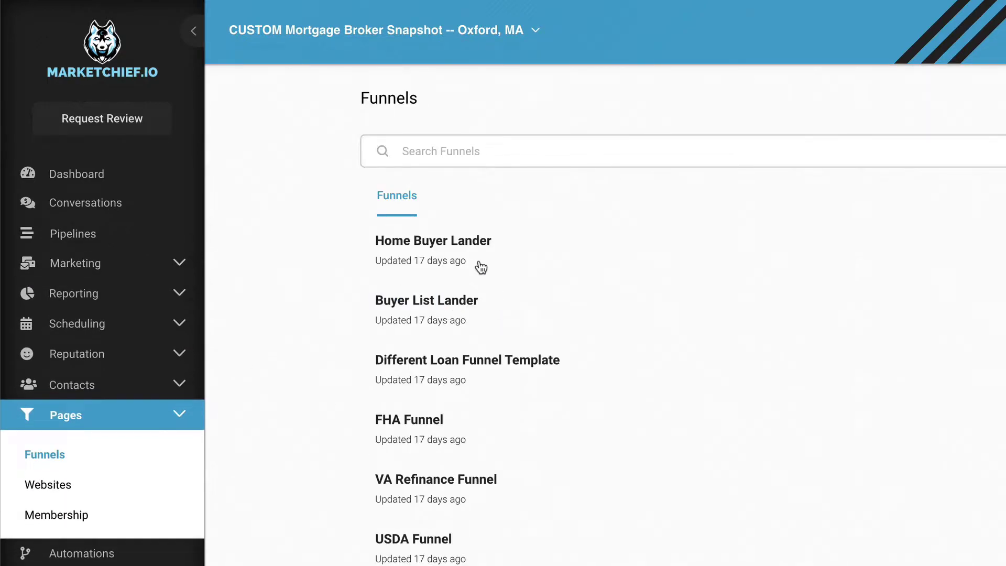
click(1004, 102)
click(570, 158)
text(PIPELINES)
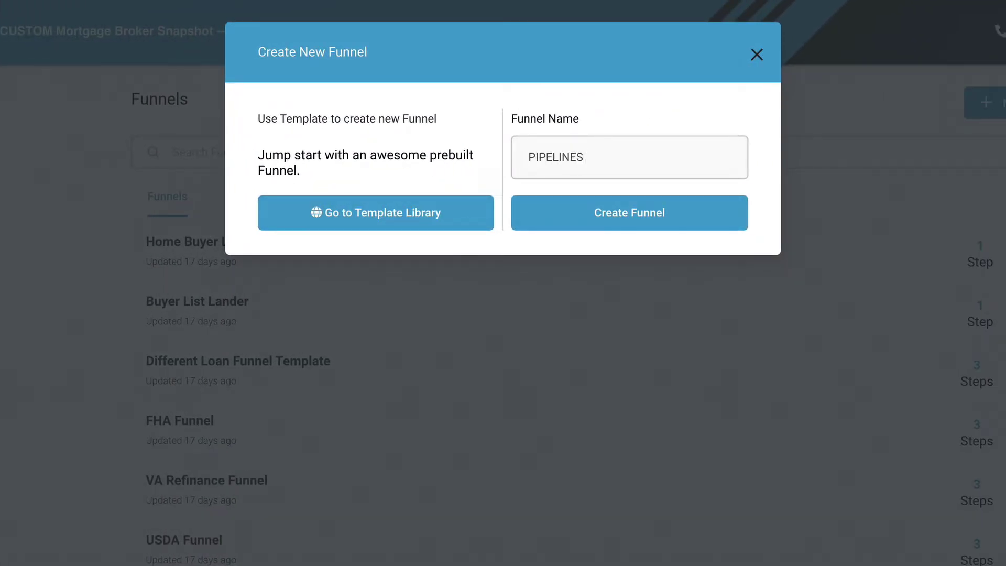
text( EXAMPLES VIDEO)
click(625, 220)
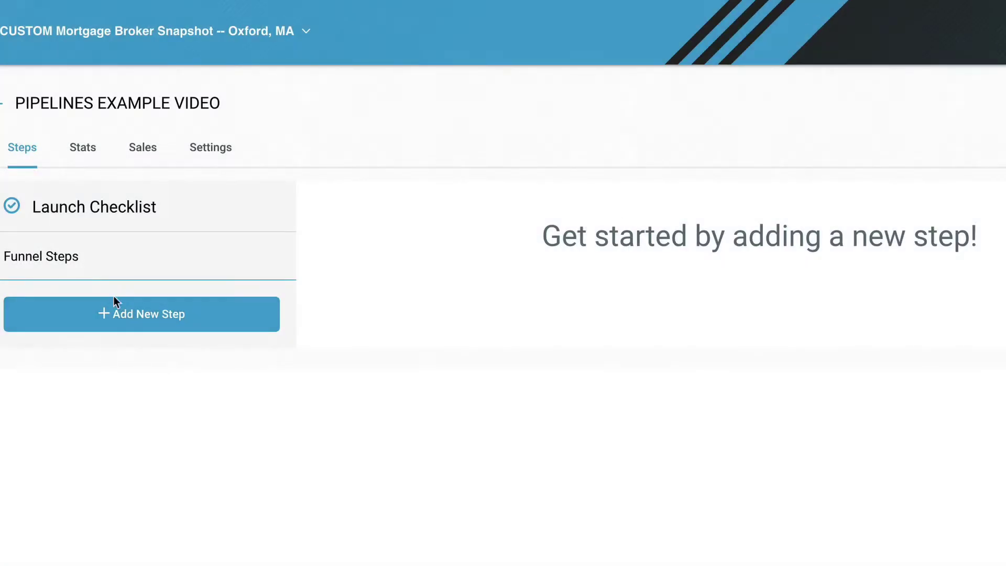
Add a funnel step named 'Interested in Mortgage' with path /interested-in-mortgage.
click(147, 315)
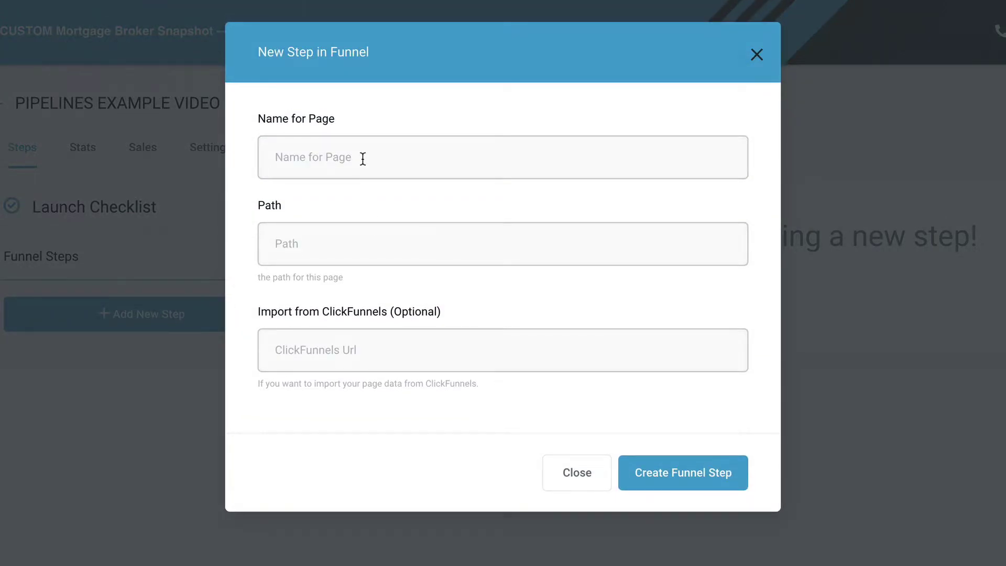
text(Opt)
key(BackSpace)
text(INte)
key(BackSpace)
key(BackSpace)
key(BackSpace)
text(nterested in Mor)
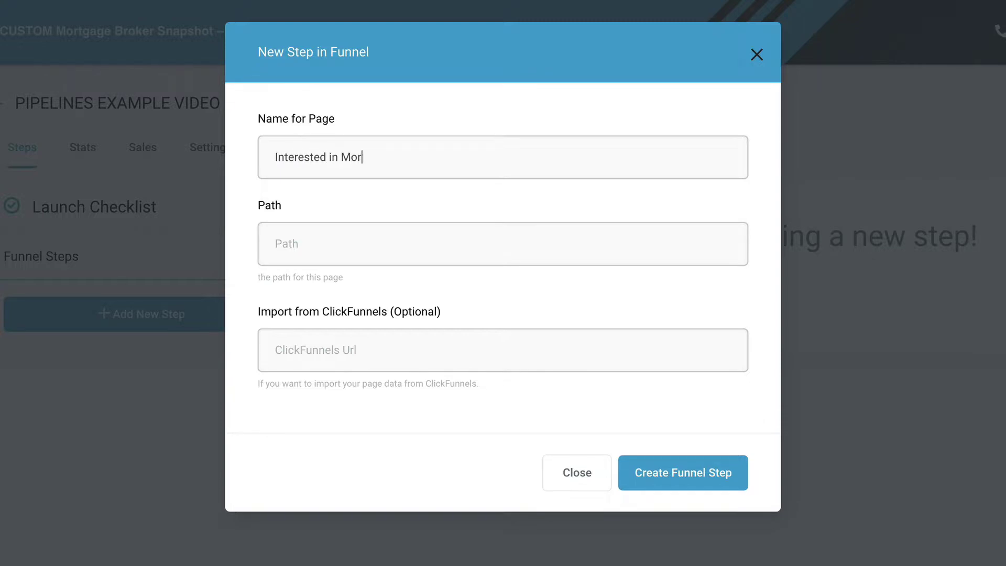
text(tgage)
click(348, 245)
text(/interested in )
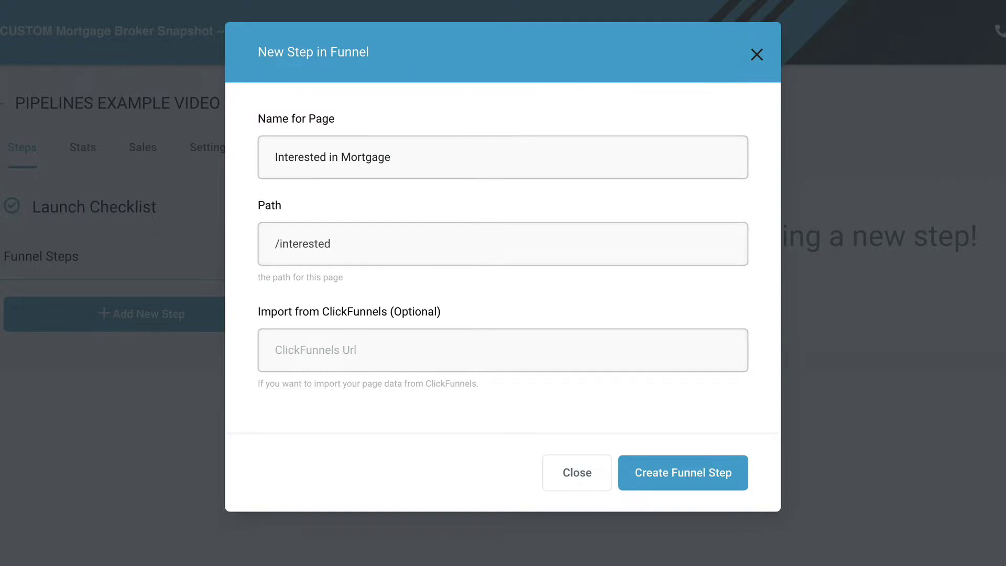
text(mortgage)
click(655, 480)
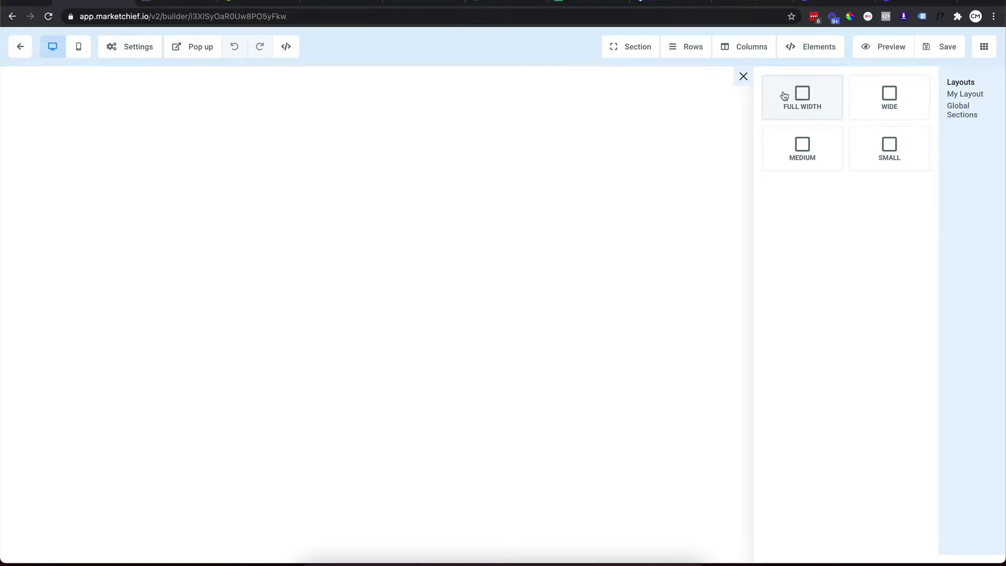
Add a full-width section with a one-column row embedding the Interested in Mortgage form, then save.
click(808, 98)
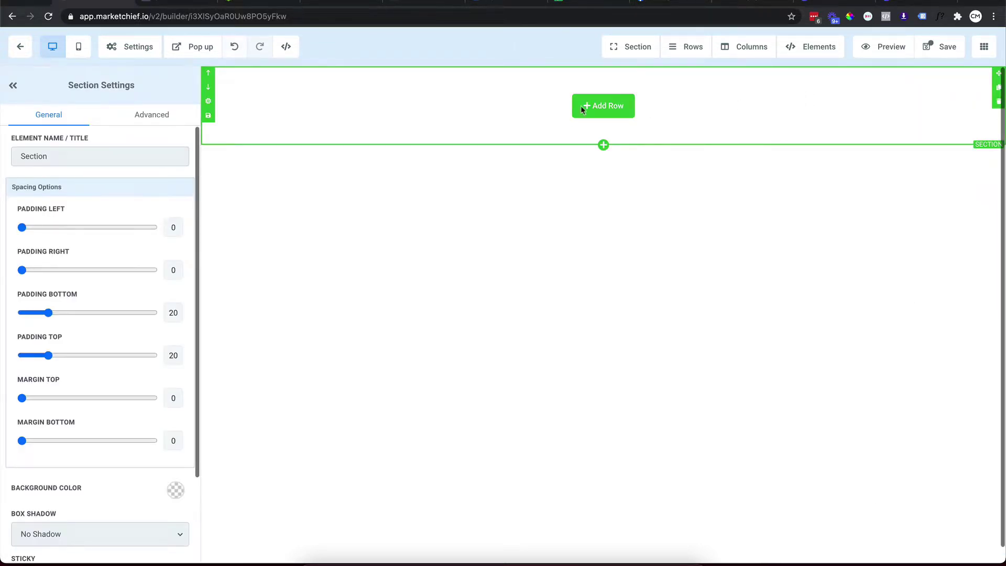
click(613, 107)
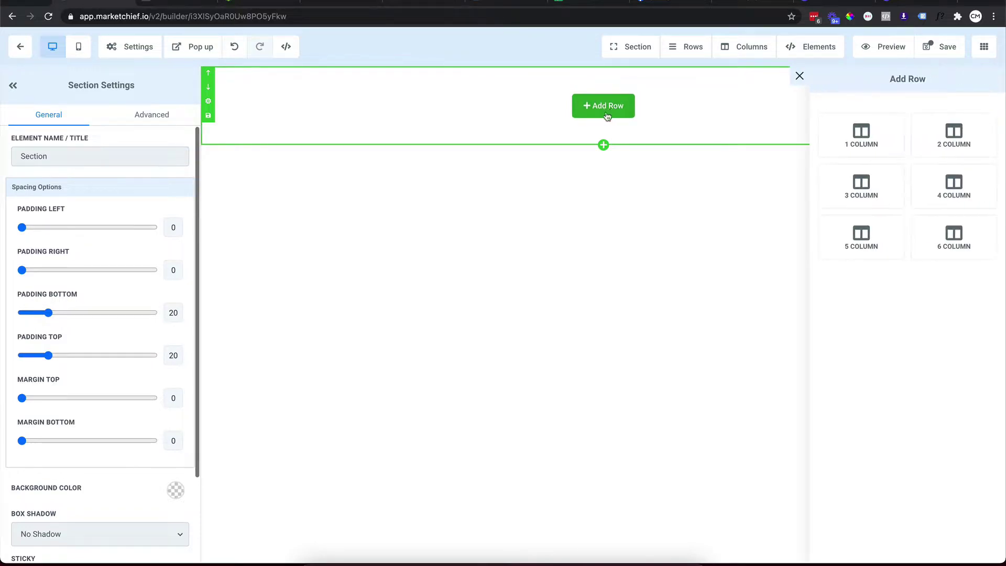
click(852, 147)
click(631, 121)
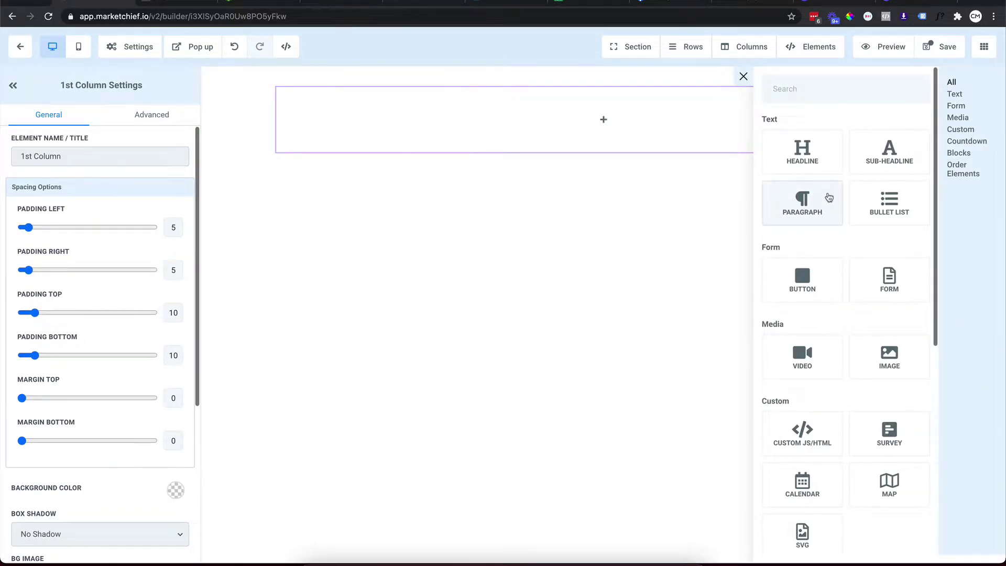
scroll(823, 205, down, 1)
click(890, 258)
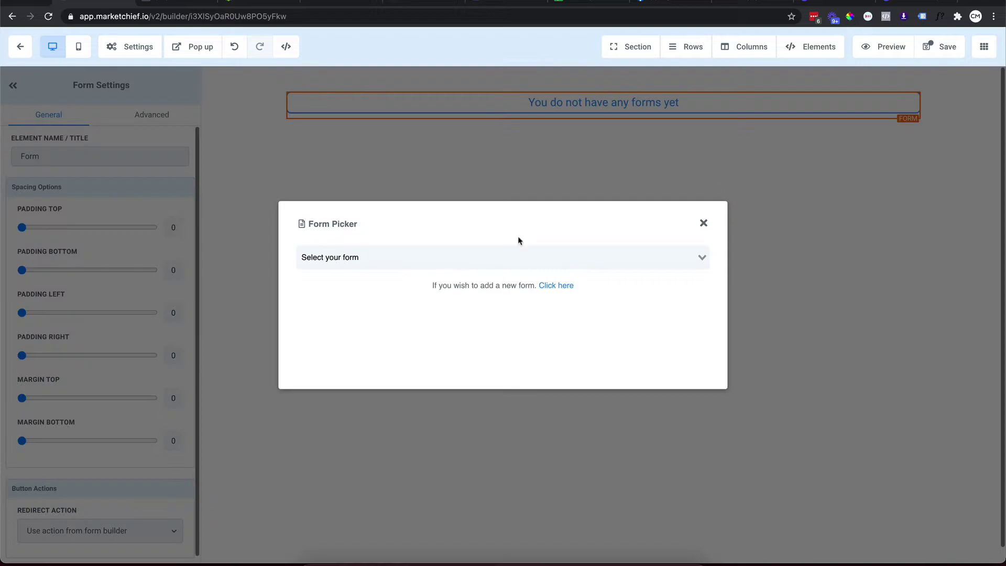
click(450, 254)
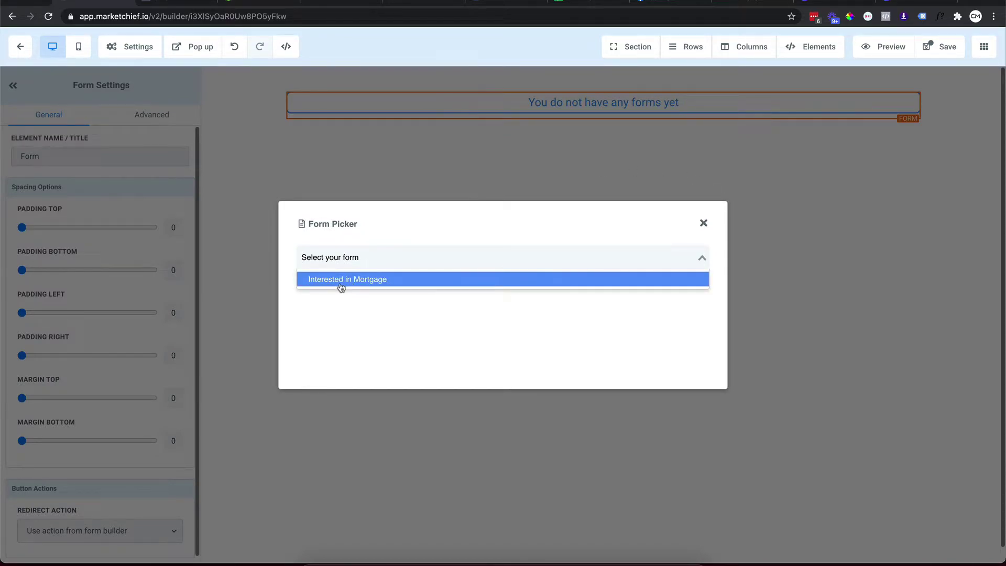
click(345, 280)
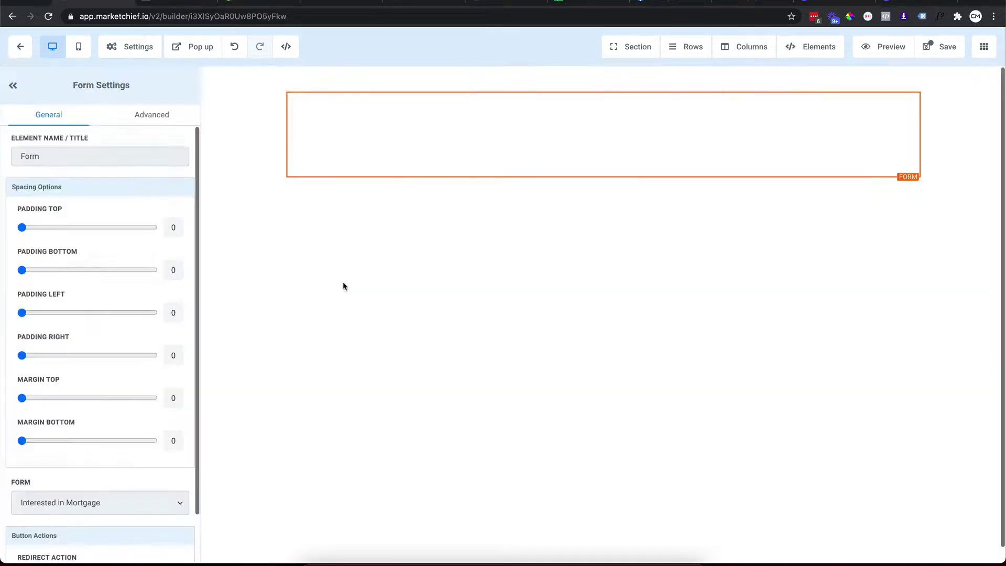
click(938, 55)
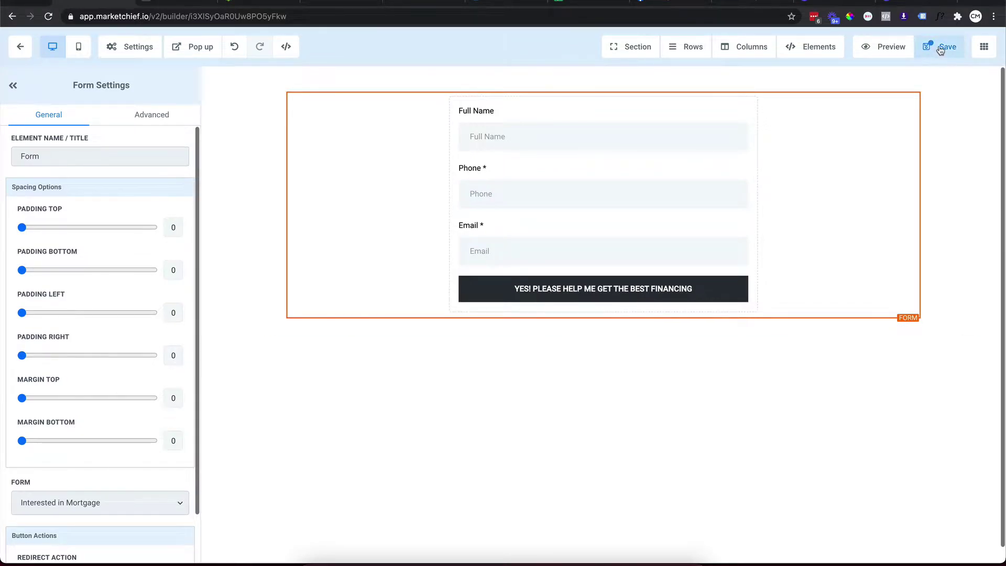
Preview the page, try the Full Name field, then go back to the funnel steps.
click(877, 48)
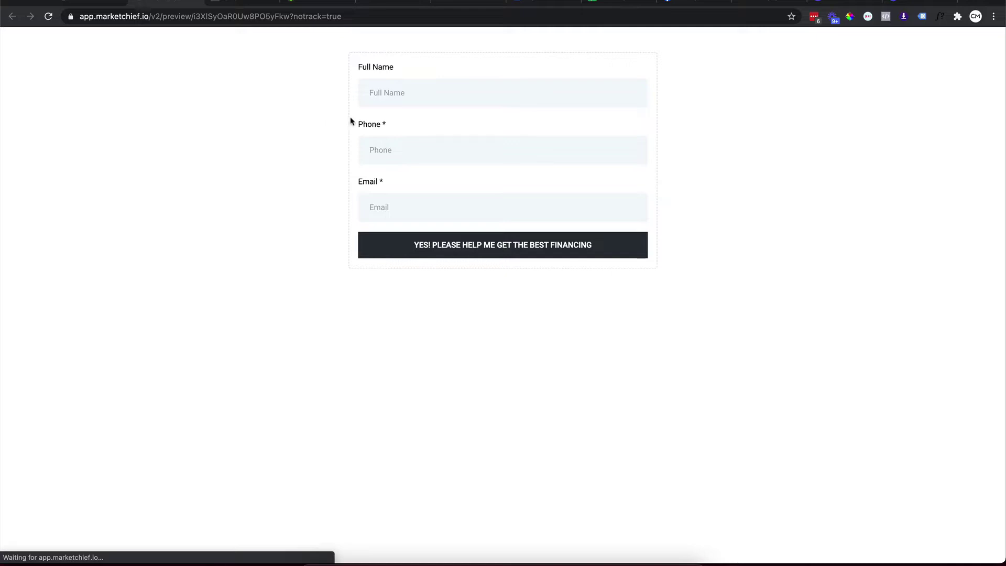
click(393, 95)
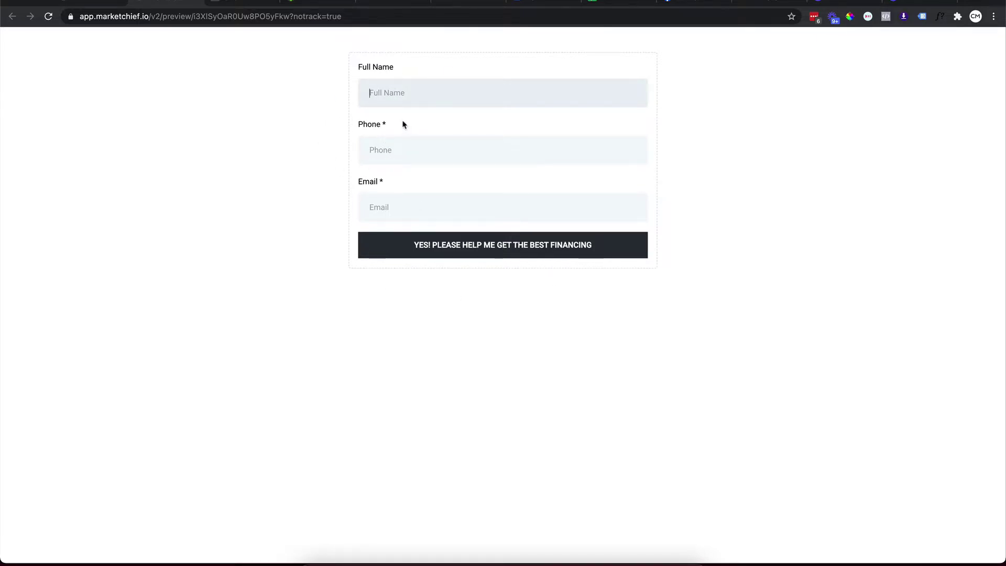
click(91, 7)
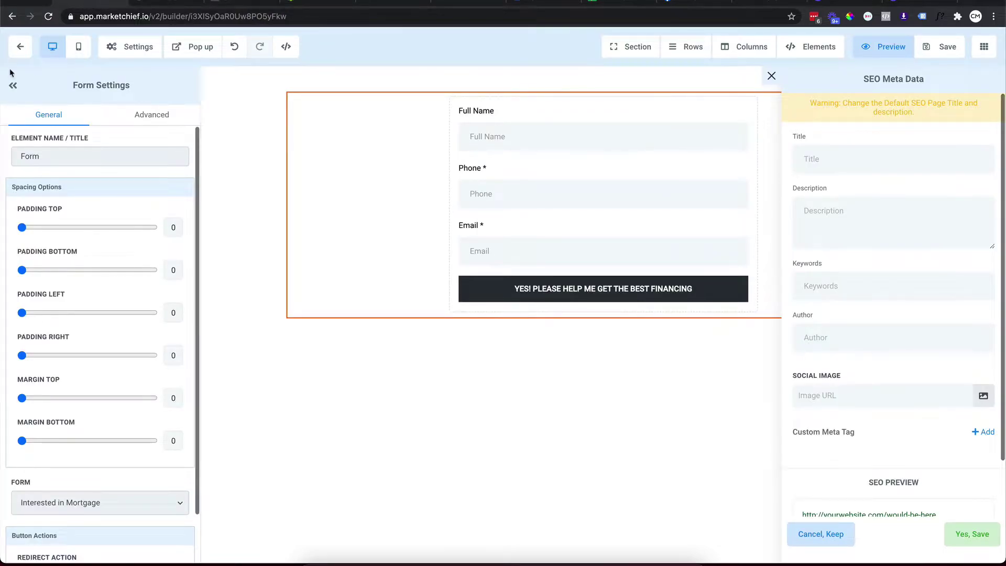
click(20, 47)
Create a new test folder in Marketing Campaigns.
click(935, 86)
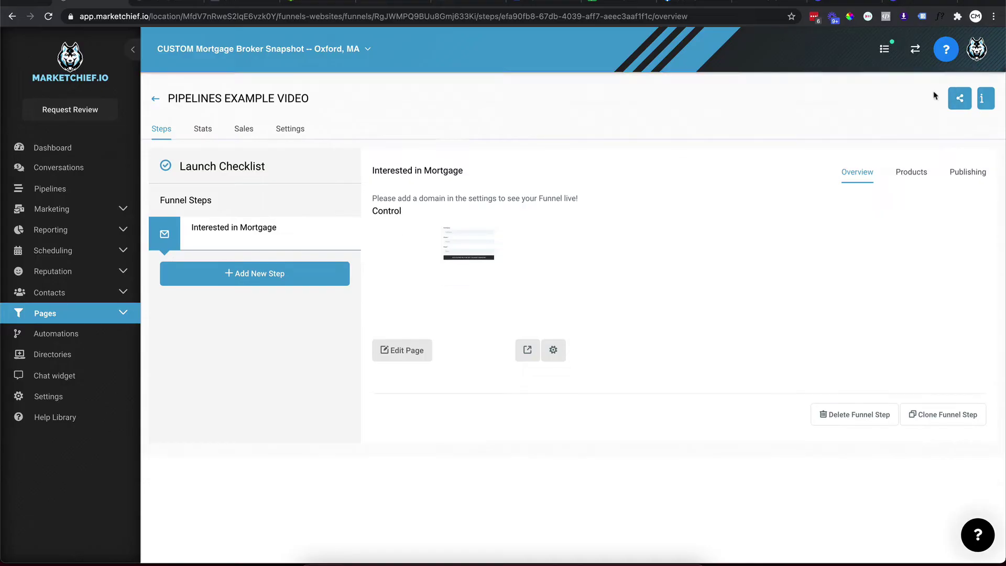
click(58, 209)
click(37, 236)
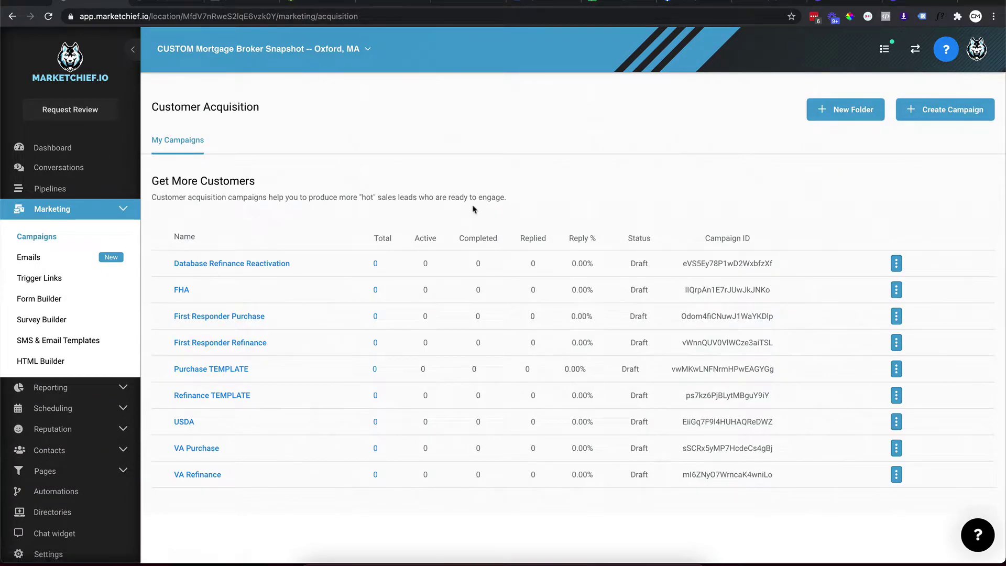
click(857, 116)
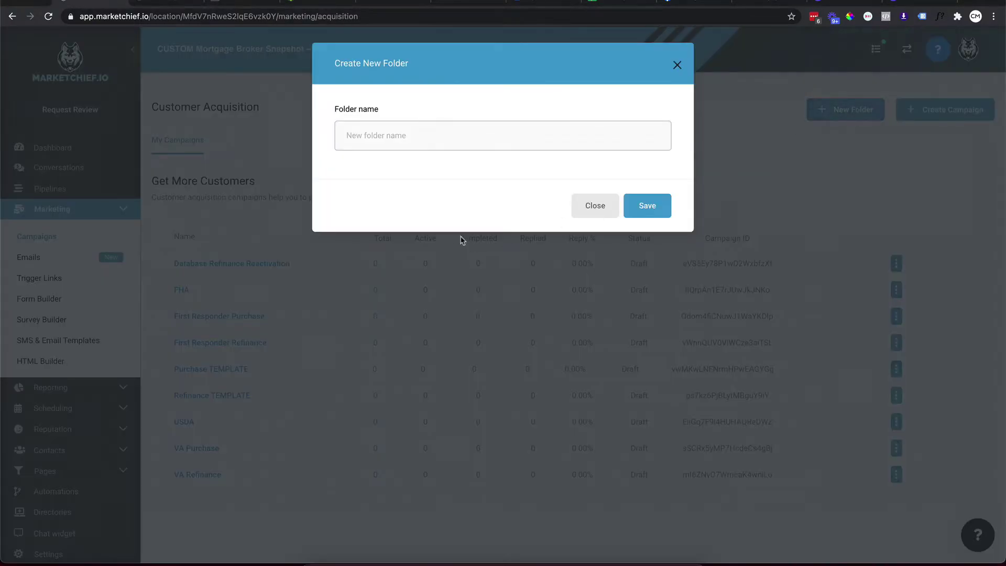
text(KEITH TEST)
click(647, 205)
Create the 'Interested in Mortgage' campaign inside the test folder.
click(935, 115)
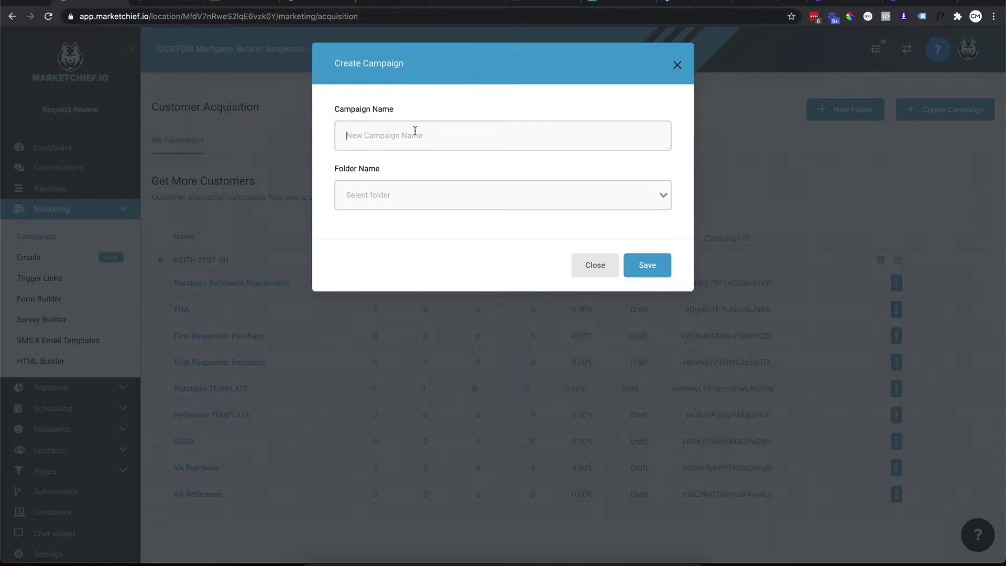
text(Interested in Mortgage)
click(394, 224)
click(656, 266)
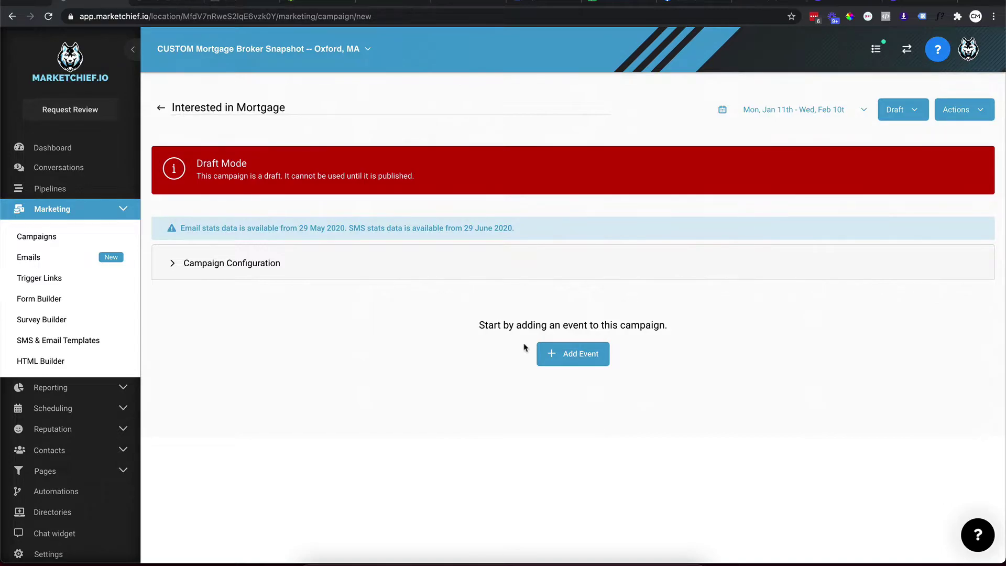
Add an email event and rename it 'Interested in Mortgage Welcome'.
click(578, 356)
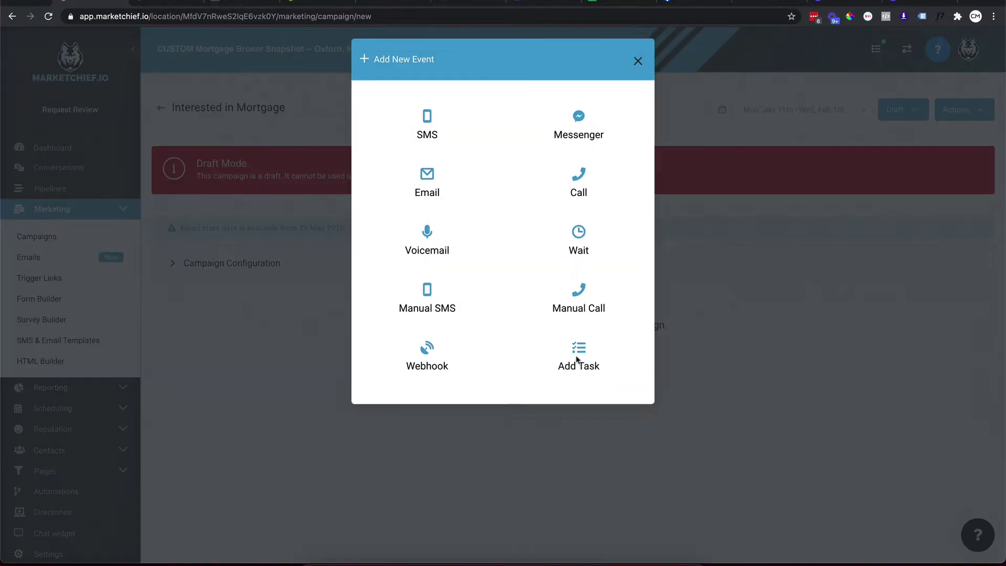
click(427, 199)
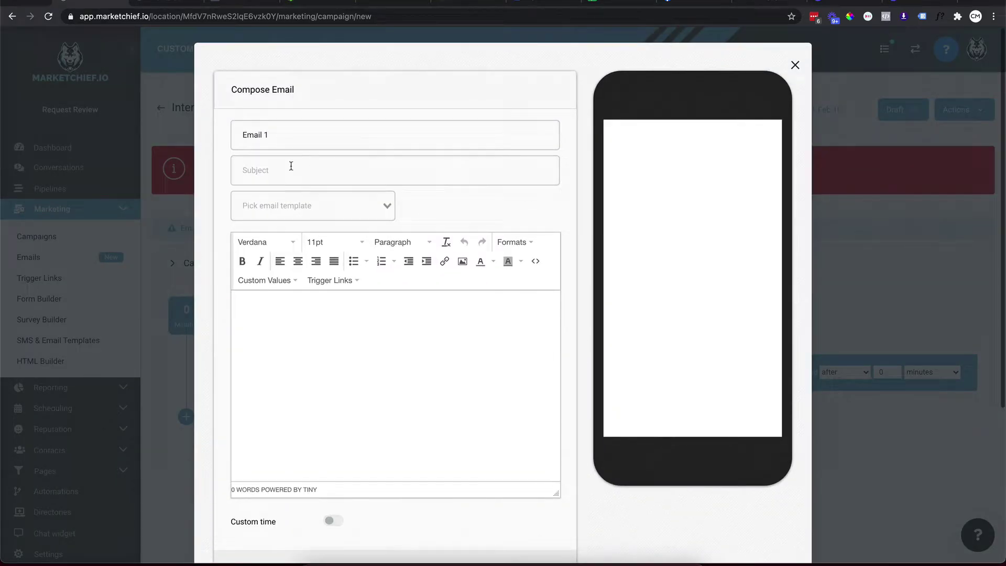
triple_click(276, 134)
text(Interested in Mortgage Welcome)
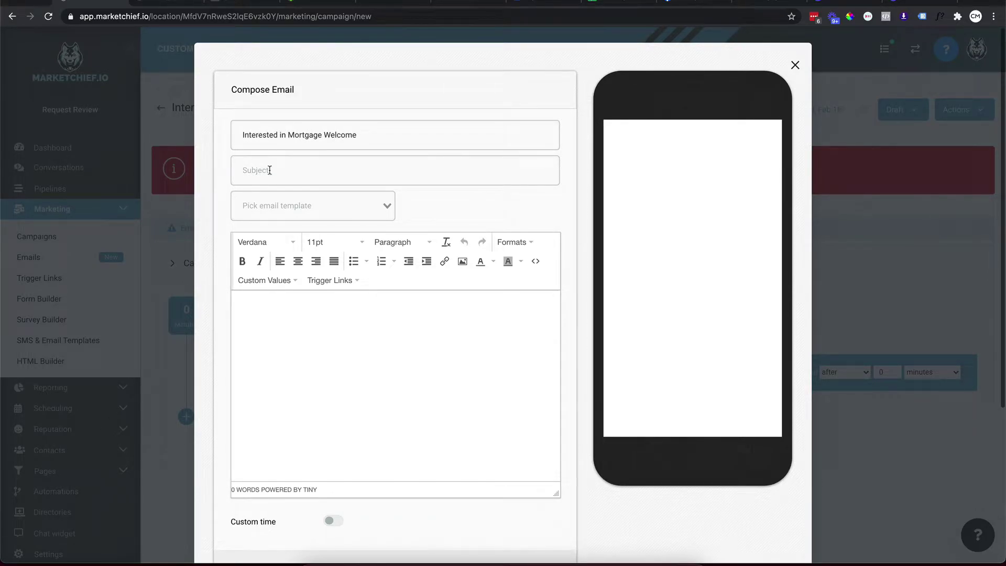
text(RE)
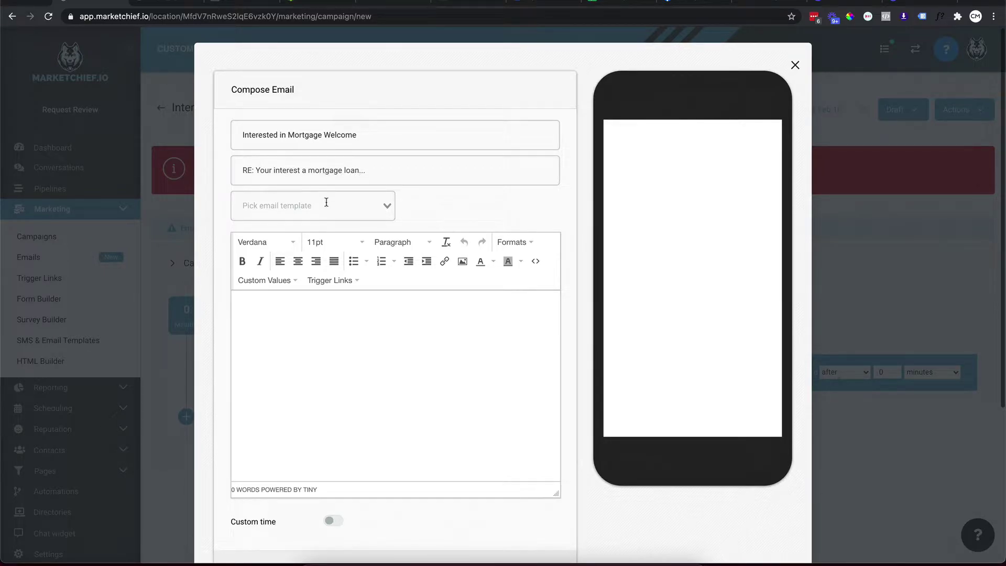
Write the body 'Hi {first name}, We received your information about mortgage loan approval.'.
click(294, 316)
text(Hi)
click(274, 283)
mouse_move(275, 301)
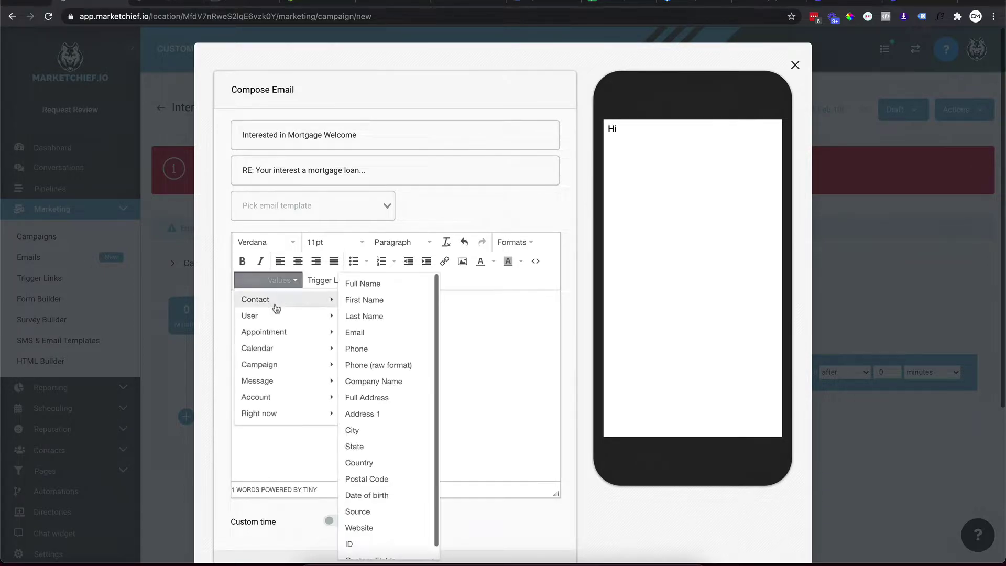
click(362, 302)
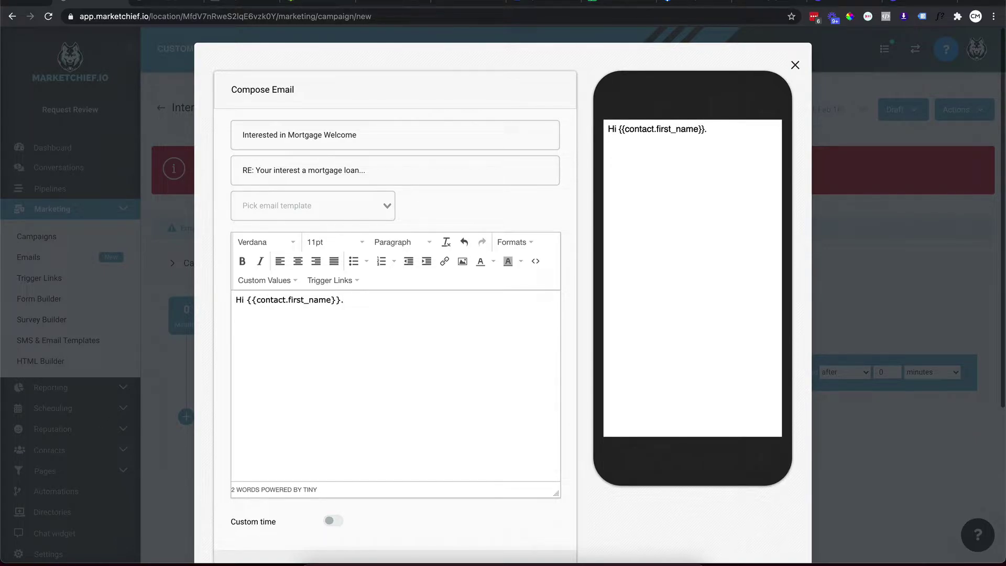
text(We received your information about )
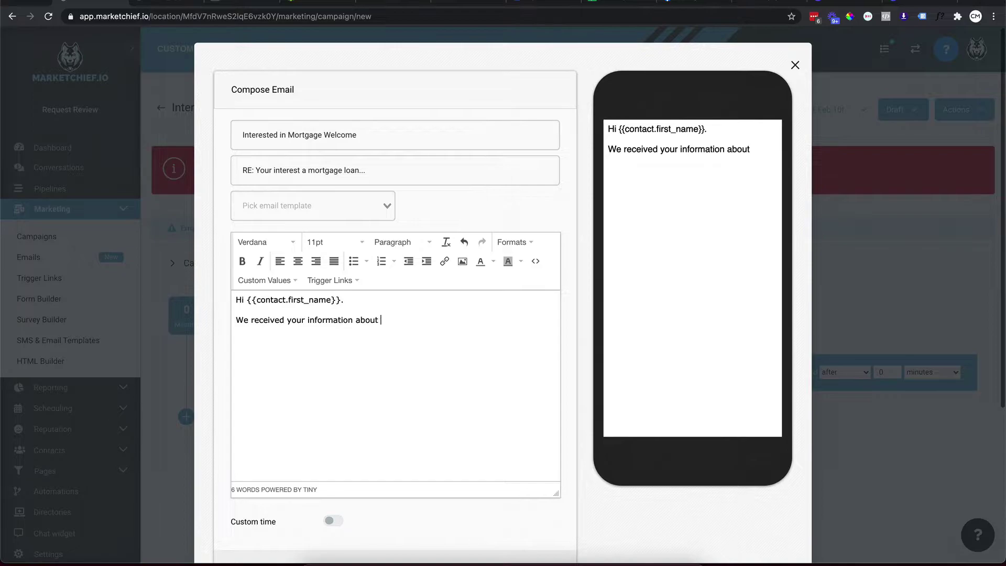
text(mortgage loan )
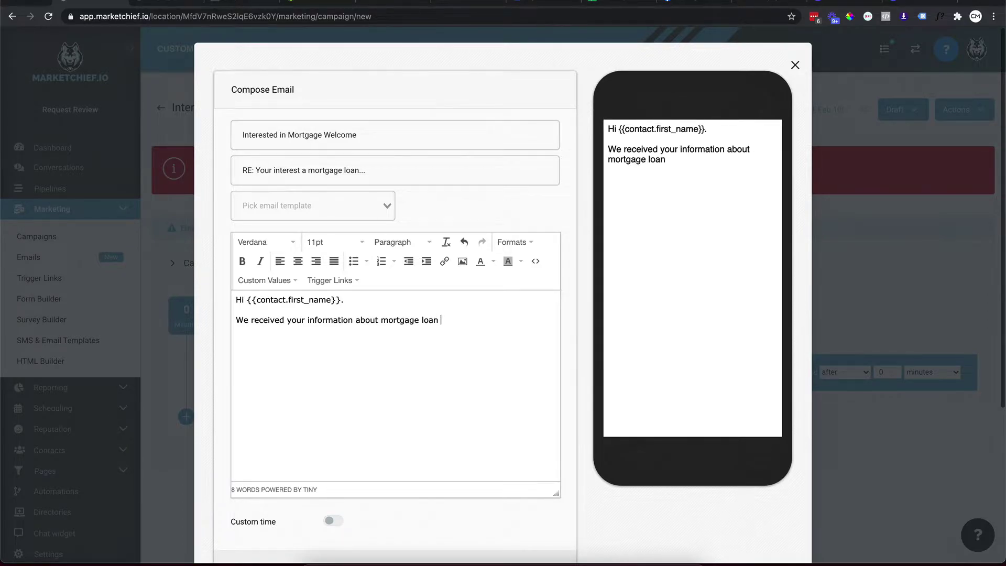
text(approval.)
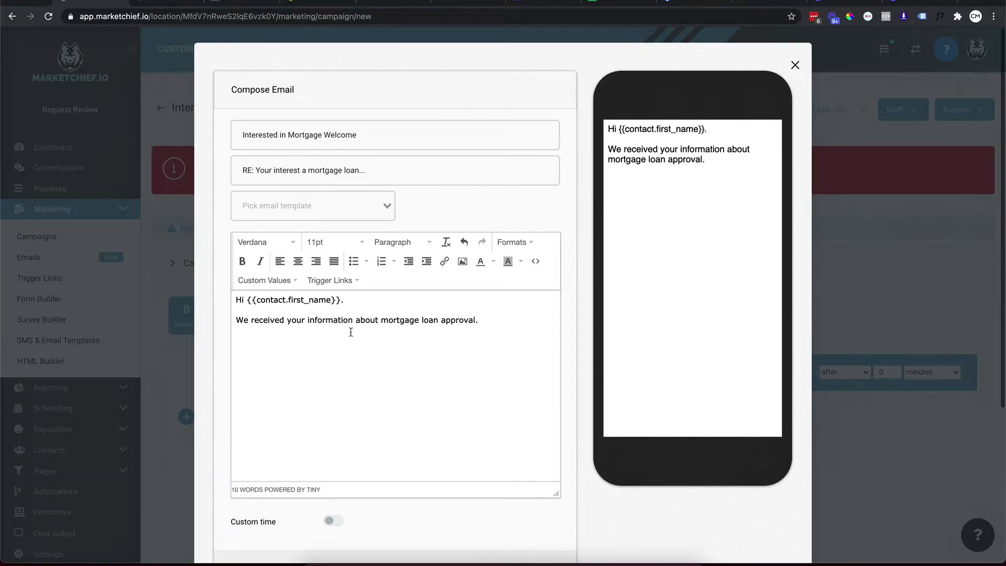
Insert the user's full name, email and phone placeholders as the signature.
click(265, 283)
mouse_move(268, 319)
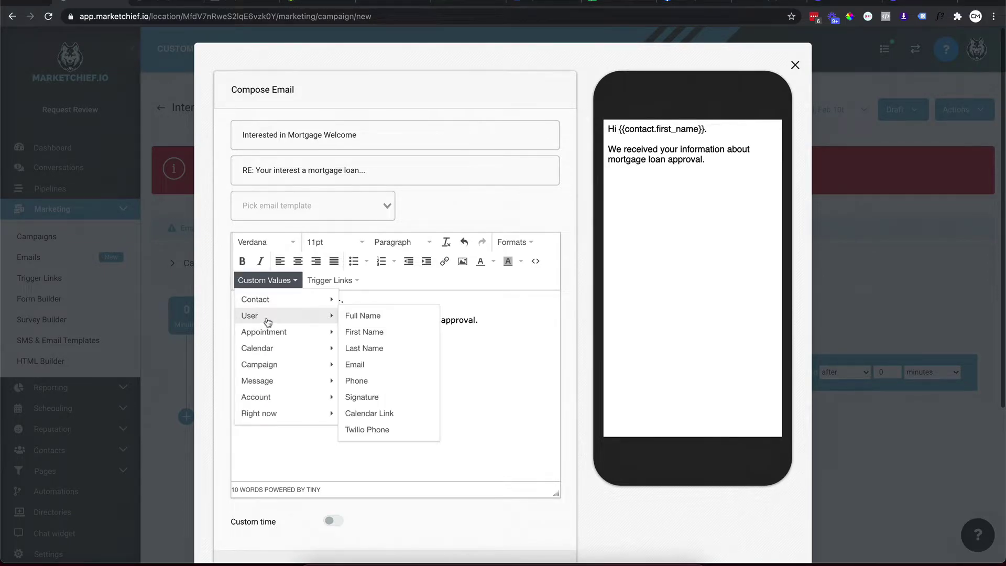
click(373, 317)
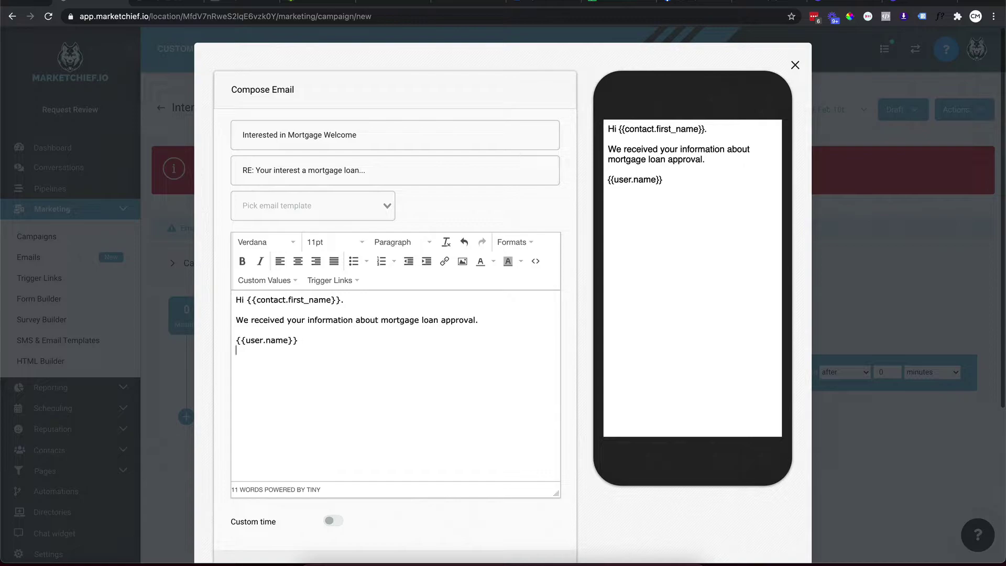
click(265, 280)
mouse_move(283, 315)
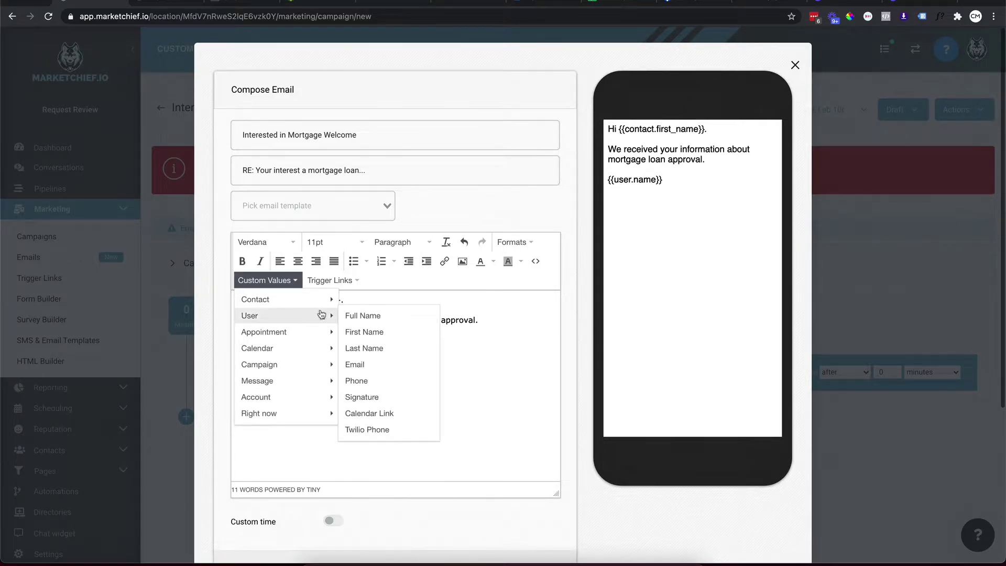
click(367, 365)
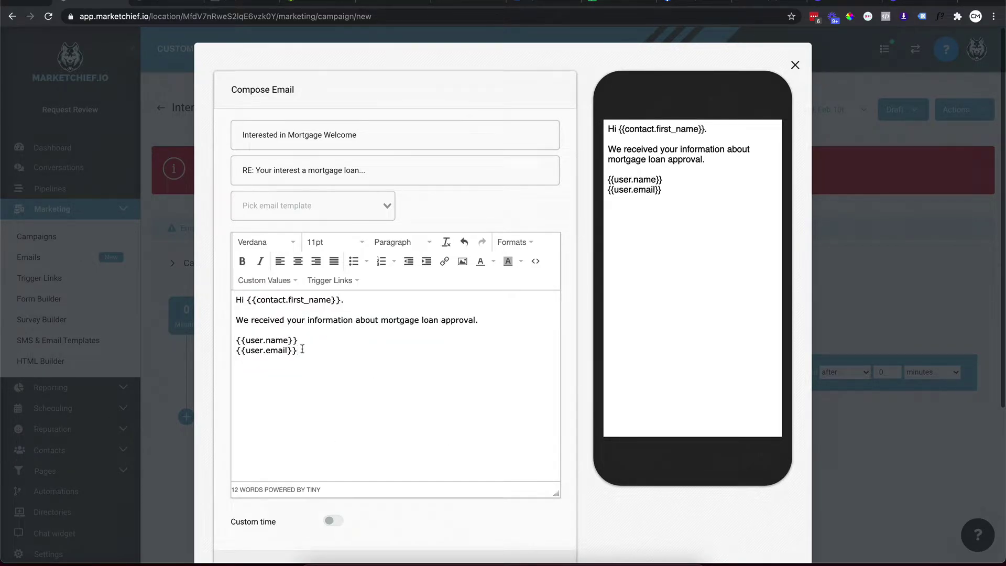
click(259, 283)
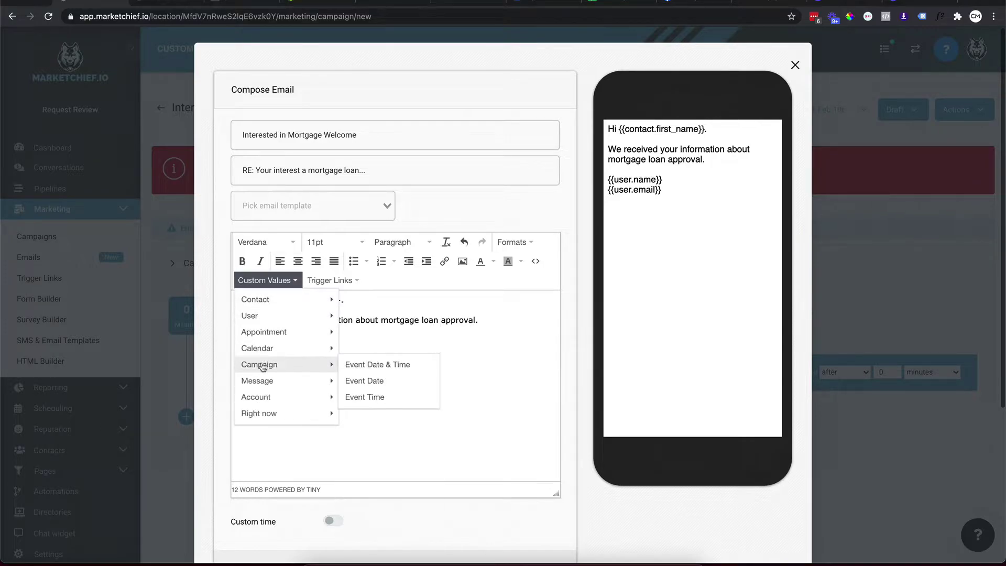
mouse_move(282, 313)
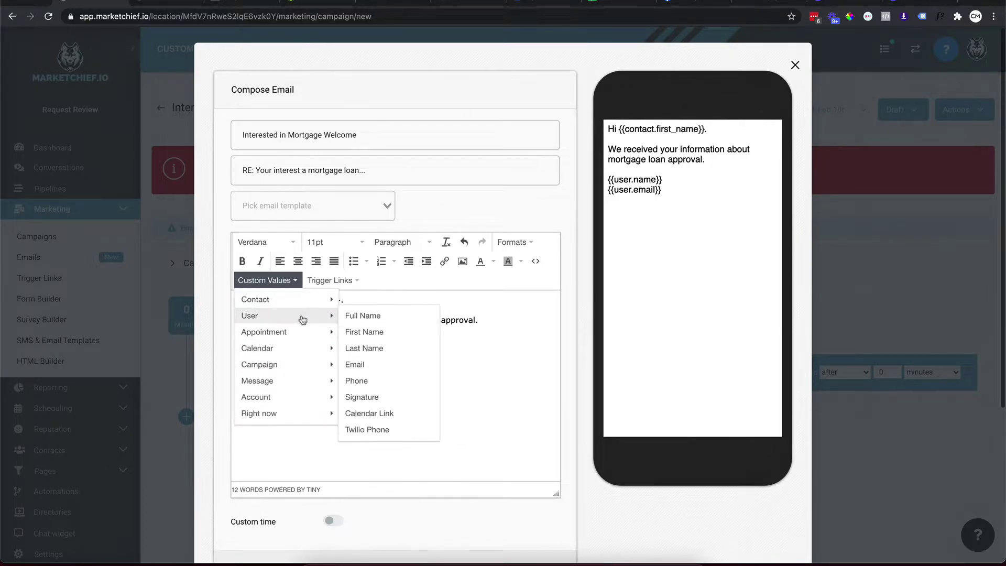
click(362, 380)
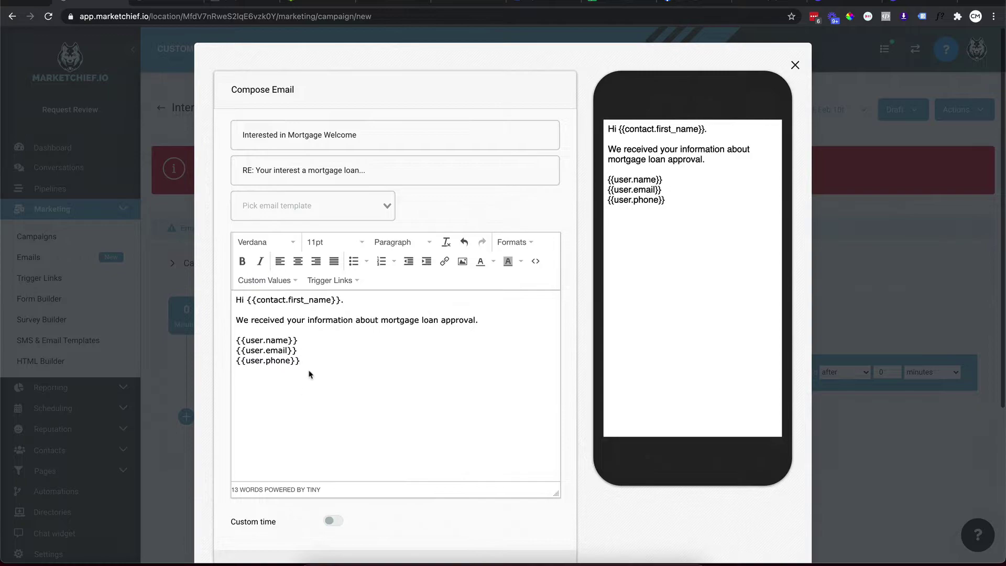
Add a 'THEIR TITLE' line under the name with blank lines, then save the email.
key(Return)
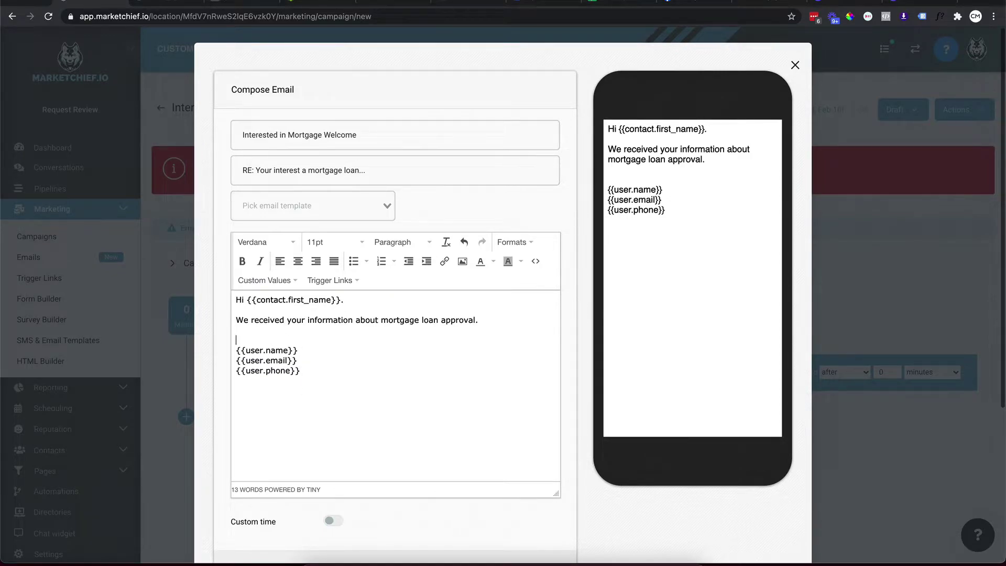
click(298, 351)
key(Return)
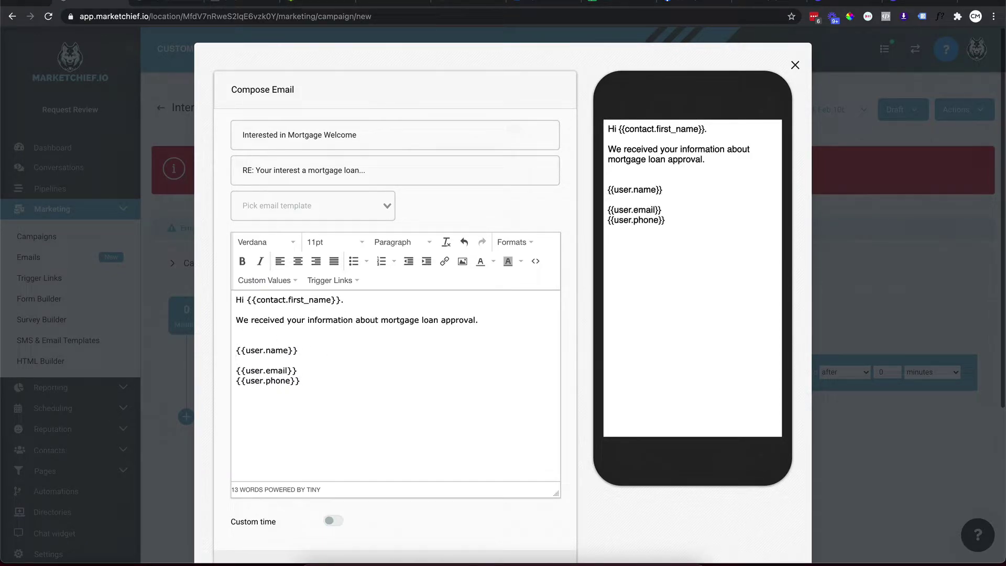
text(THEIR TITLE)
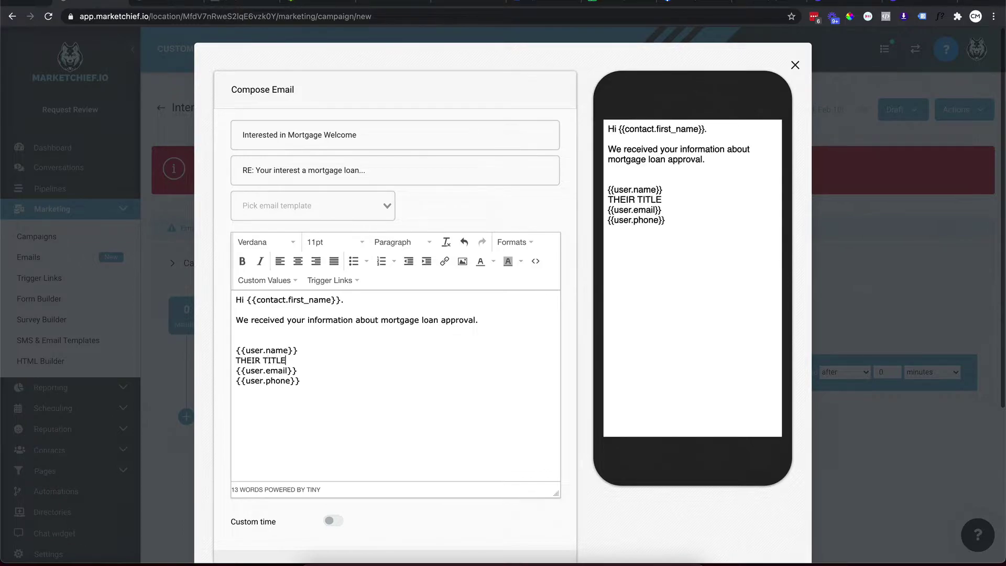
key(Return)
scroll(412, 411, down, 2)
scroll(442, 413, down, 1)
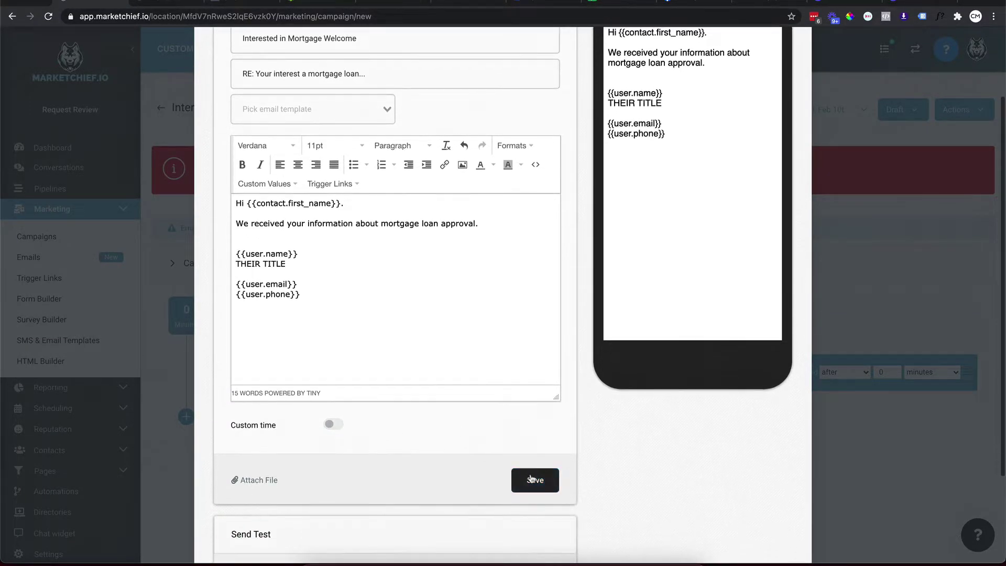
scroll(533, 478, down, 3)
click(544, 361)
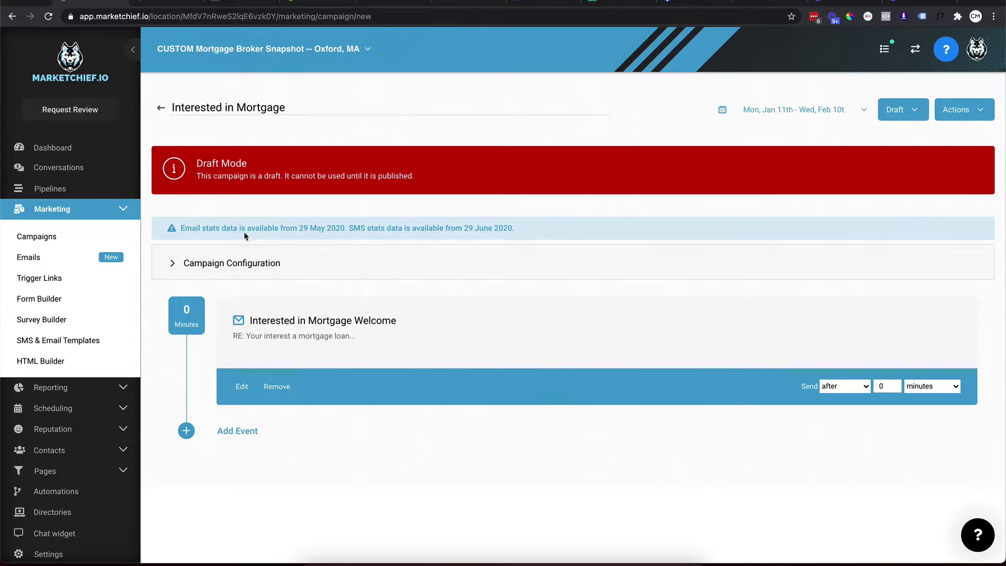
Switch the Interested in Mortgage campaign status from Draft to Published.
click(920, 115)
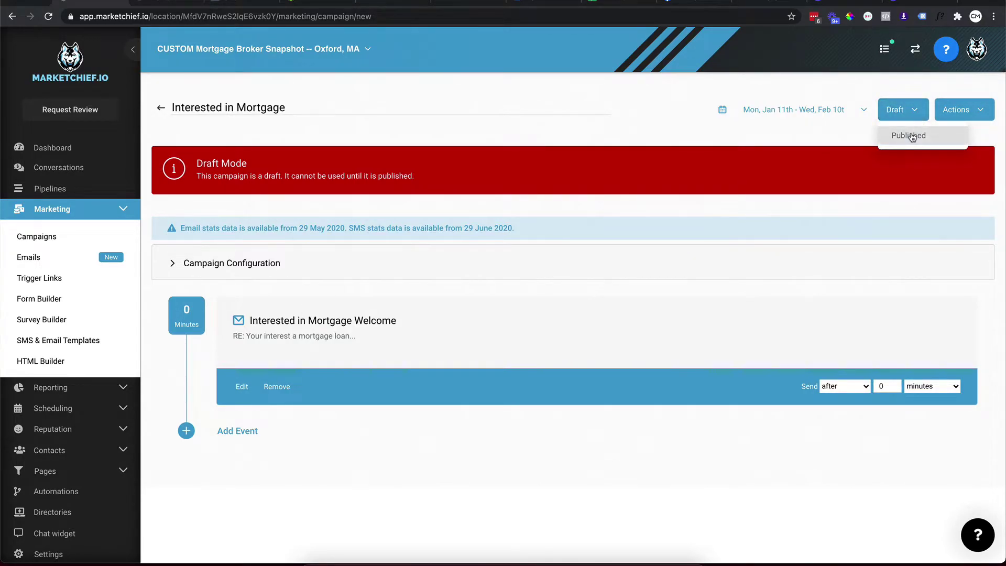
click(913, 136)
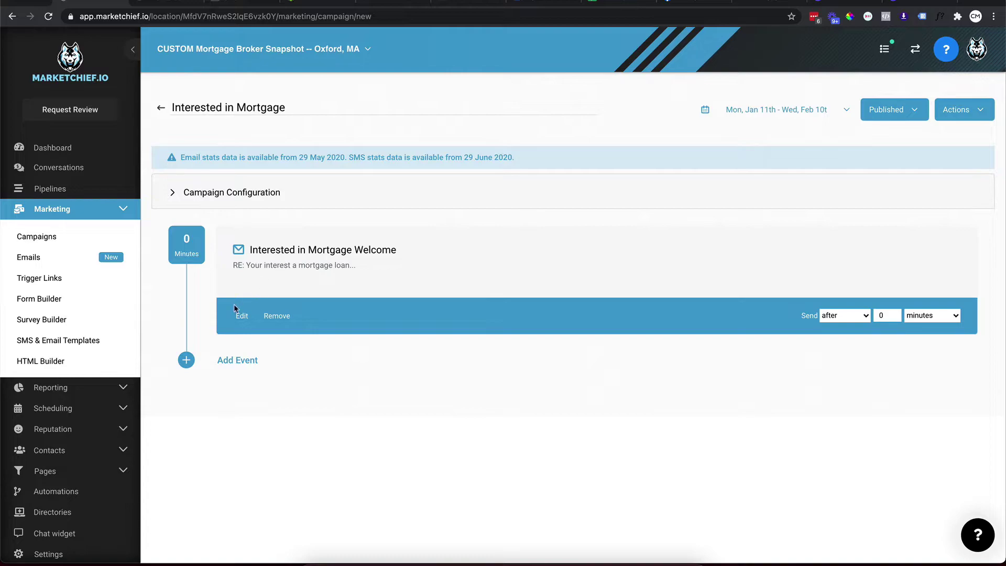
Create a trigger folder named 'KEITH TEST' on the Automations page.
click(51, 498)
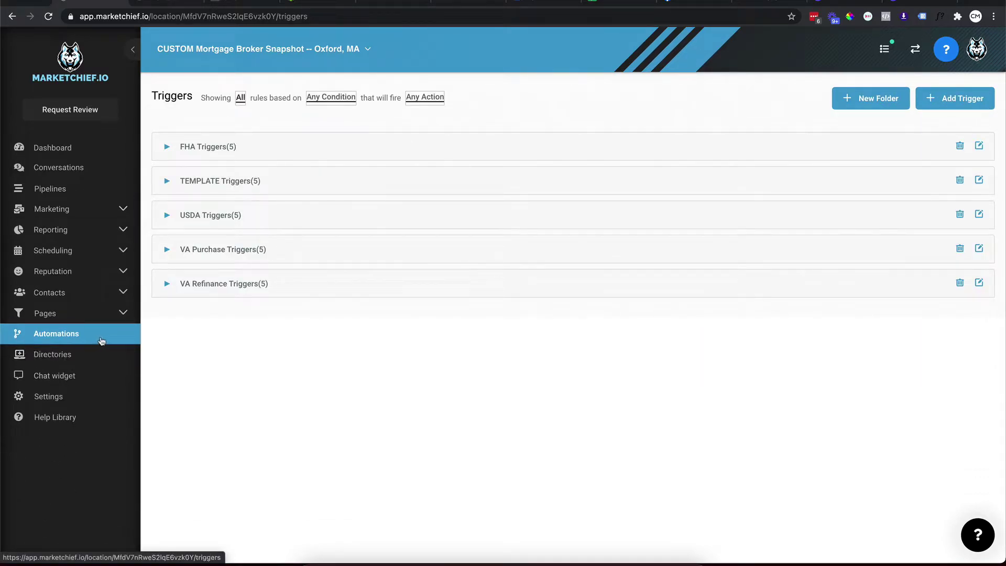
click(845, 99)
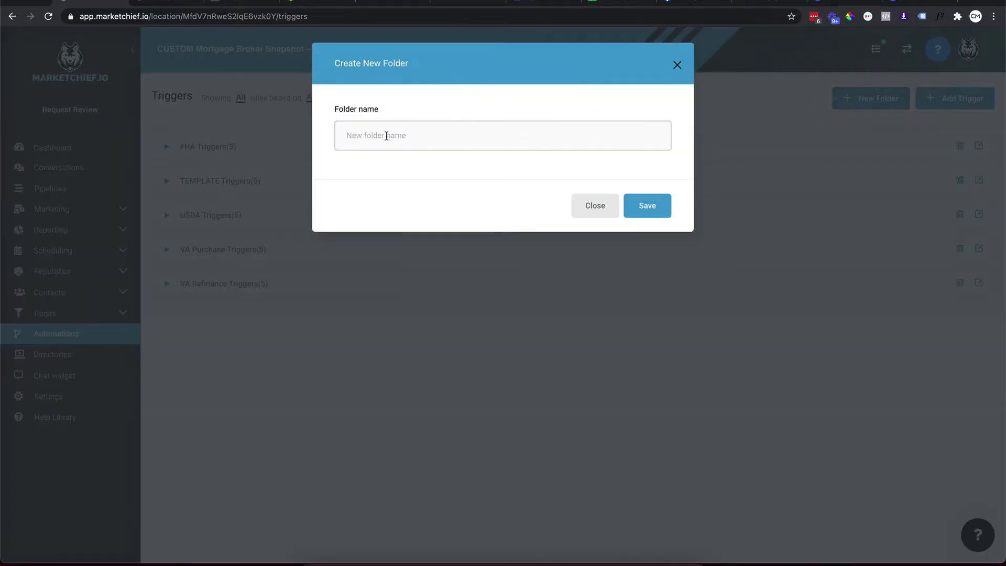
text(KEITH TEST)
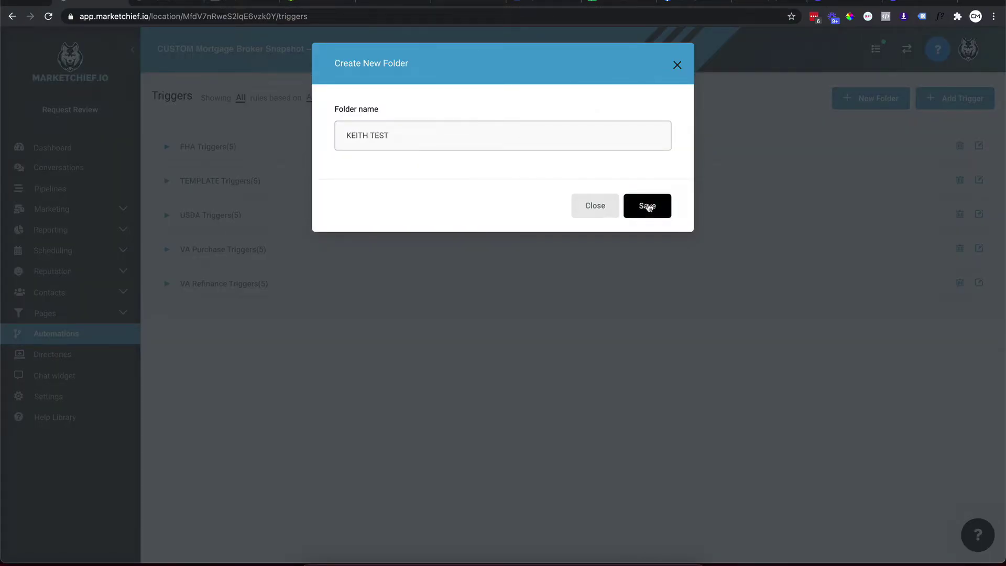
click(646, 206)
Add a trigger named 'INterested in Mortgage' filed in the KEITH TEST folder.
click(952, 104)
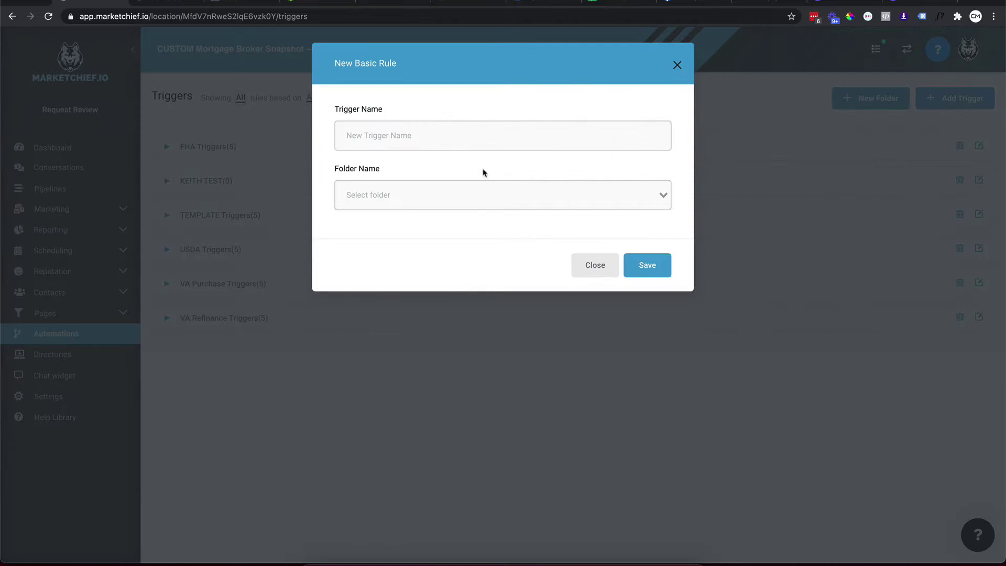
click(412, 134)
text(INterested in Mortgage)
key(Tab)
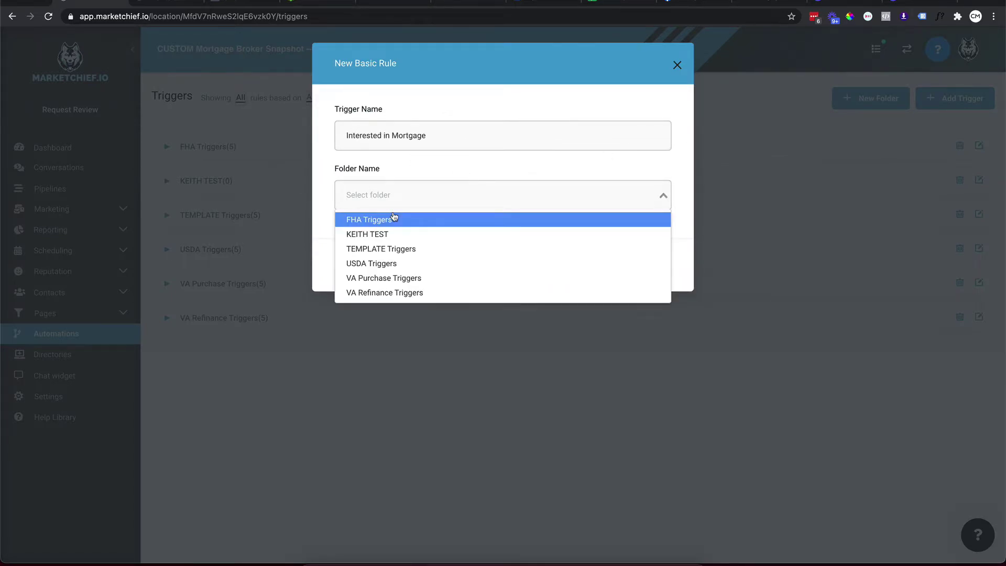
click(381, 230)
click(648, 266)
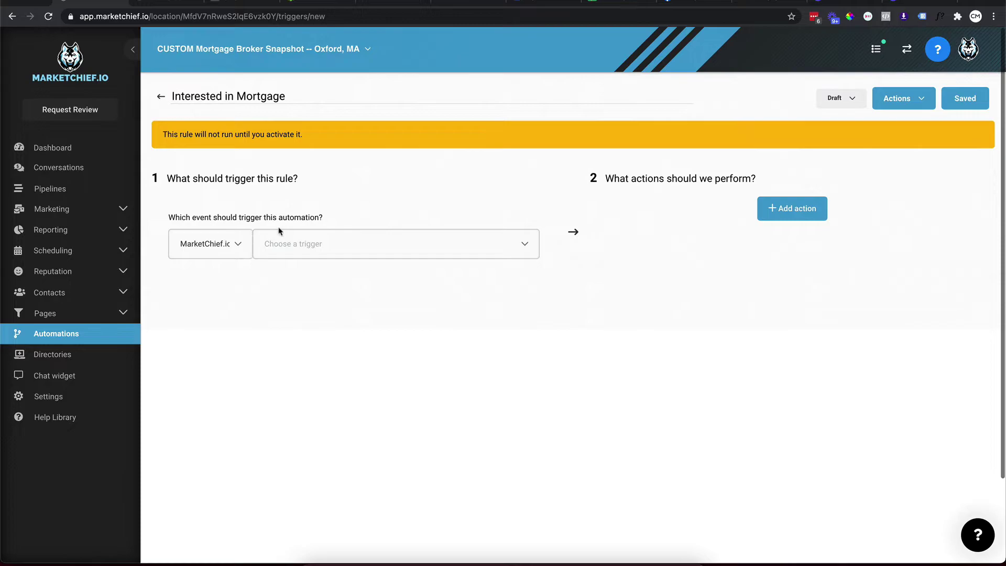
Set the trigger source to MarketChief.io and the event to Form Submitted.
click(239, 246)
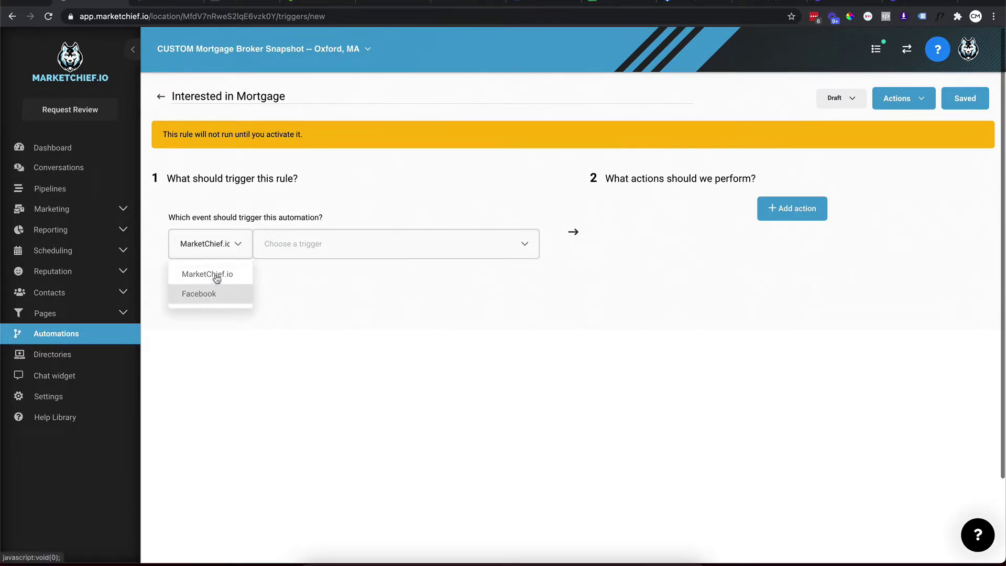
click(218, 278)
click(300, 249)
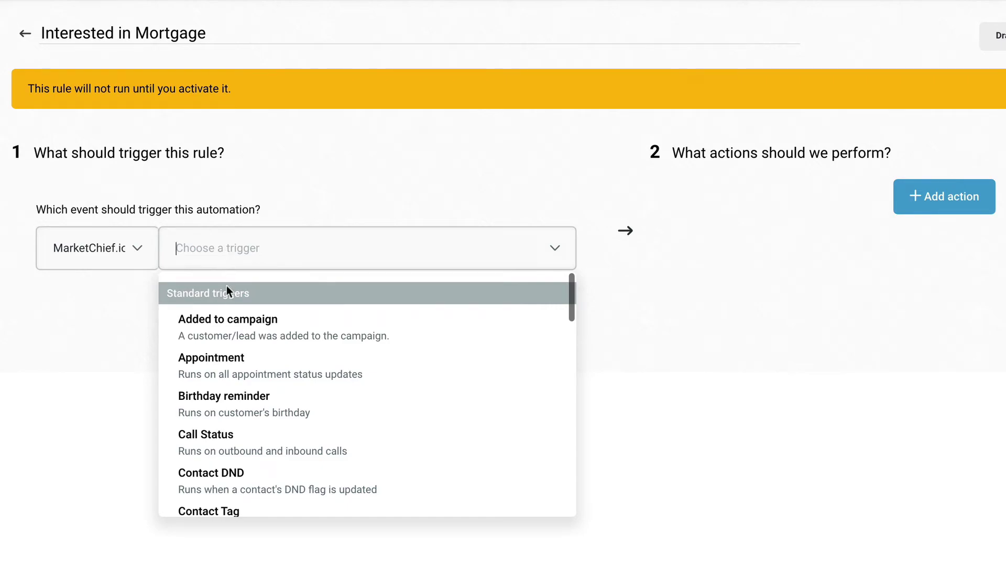
scroll(220, 382, down, 5)
scroll(219, 382, down, 3)
click(237, 407)
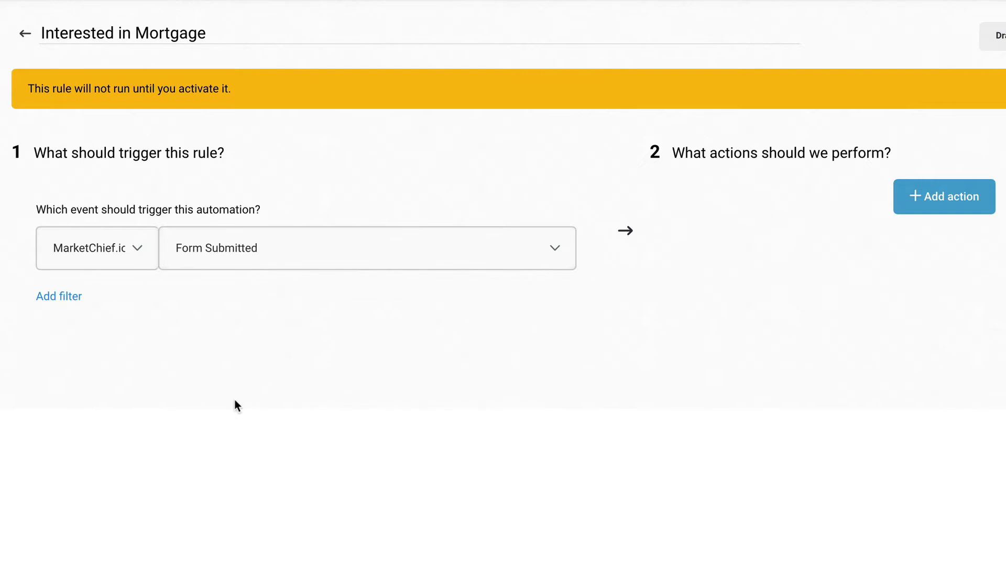
Add a 'Form is' filter limited to the Interested In Mortgage form.
click(65, 300)
click(72, 333)
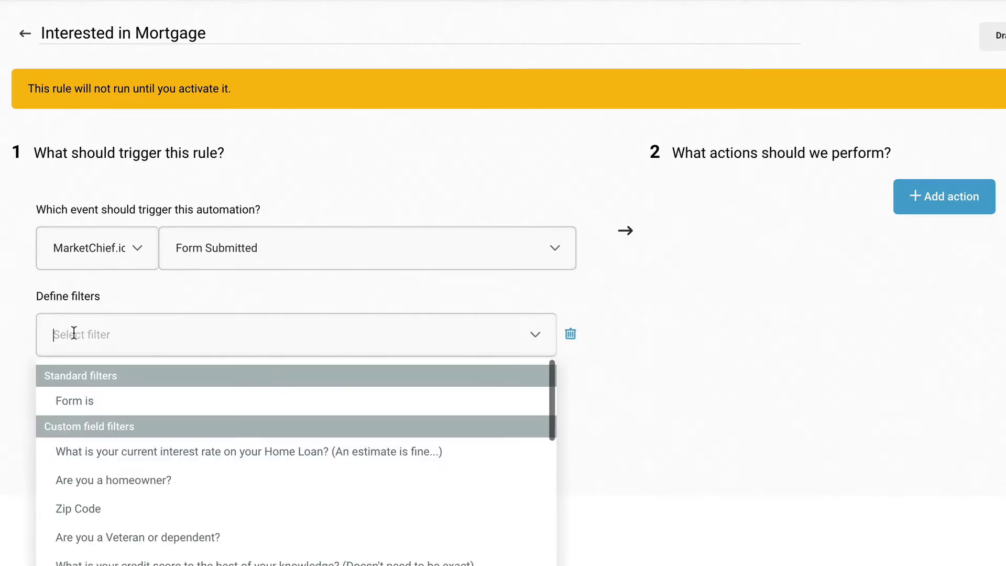
click(82, 401)
click(375, 342)
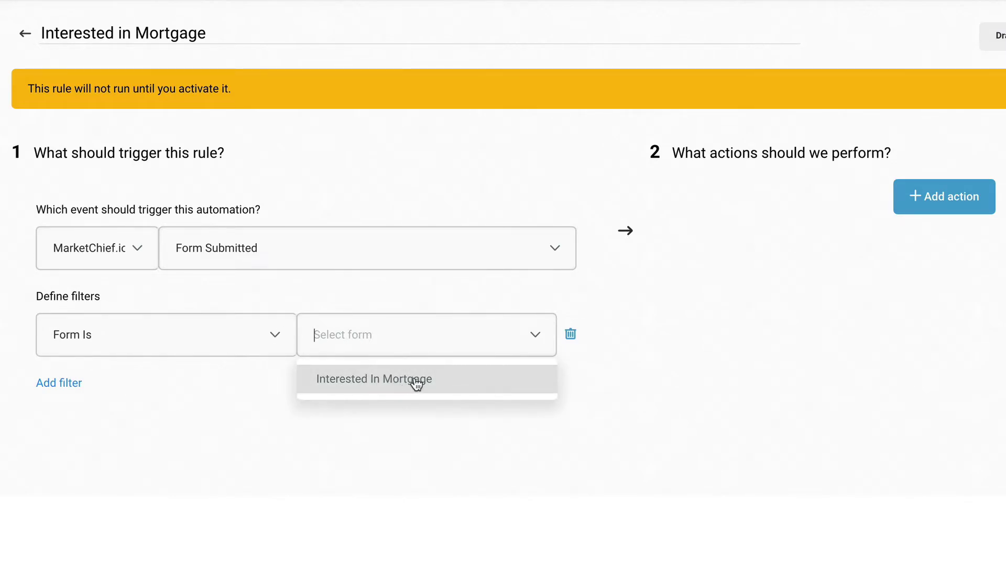
click(417, 382)
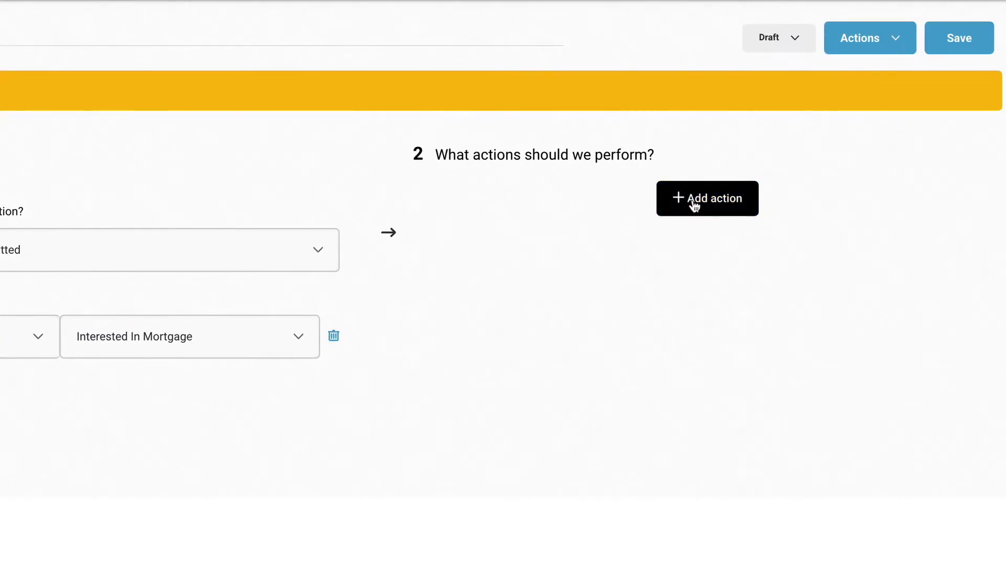
Add an opportunity action using the Mortgage (Complex) pipeline.
click(689, 203)
click(646, 249)
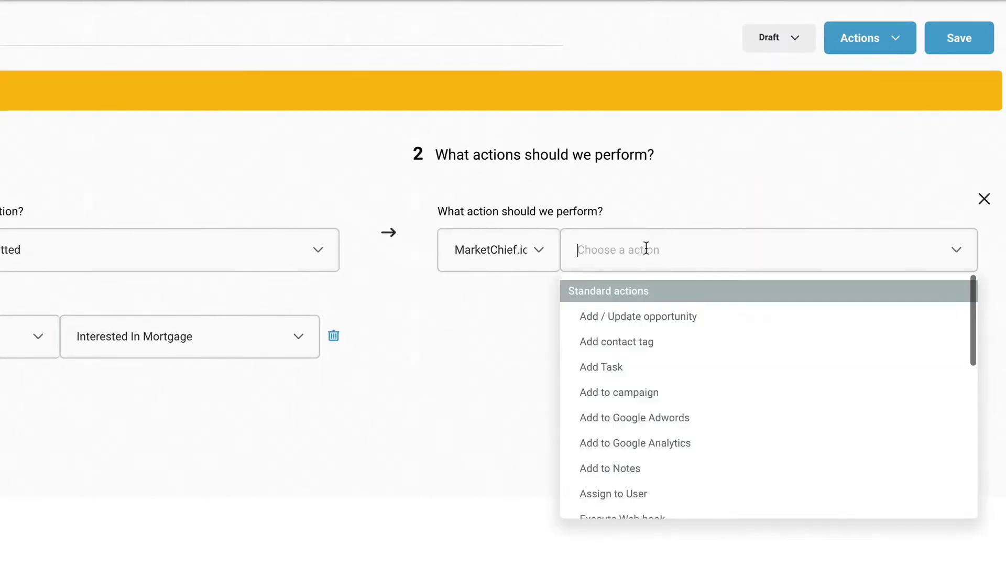
click(633, 315)
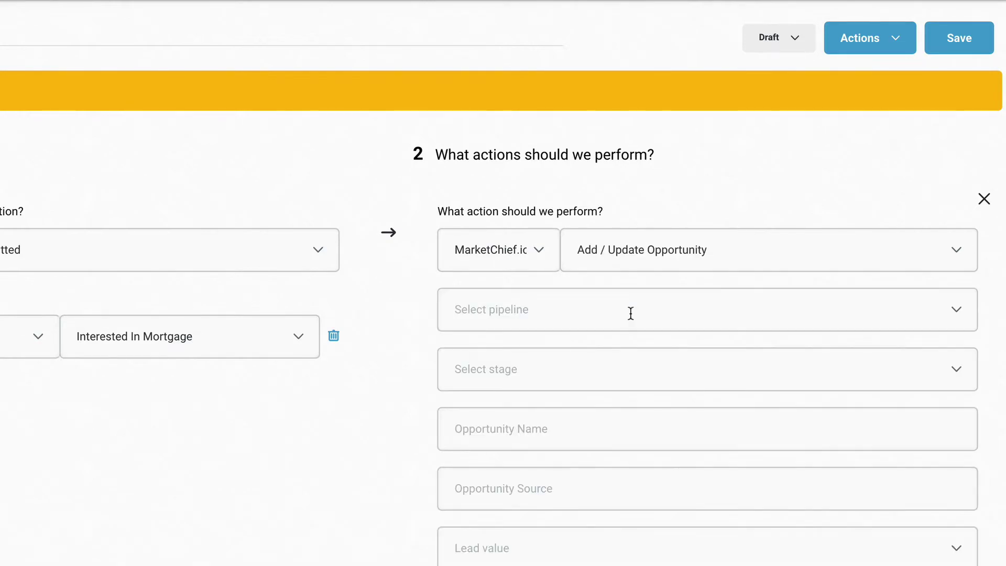
click(516, 309)
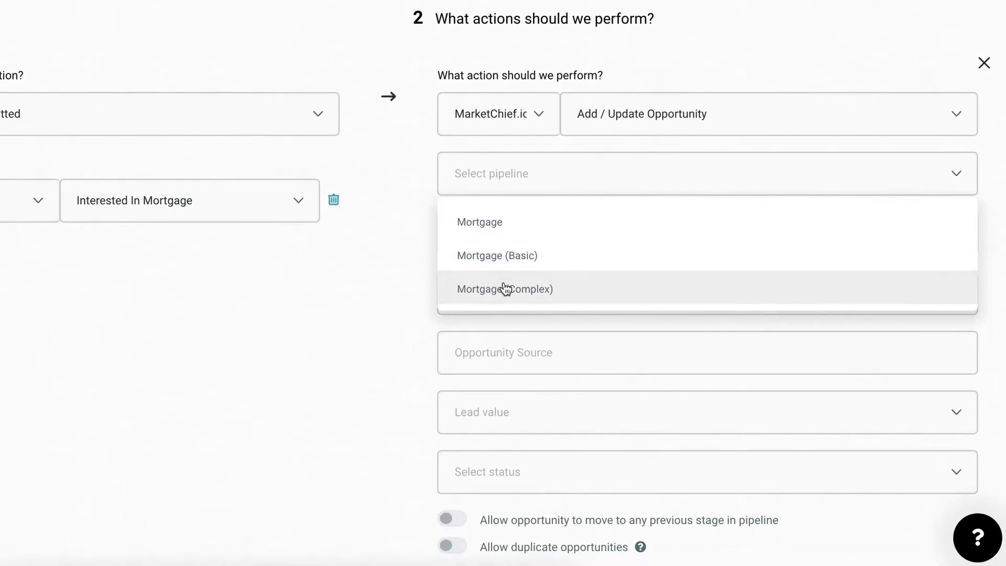
click(503, 425)
Set the opportunity stage to New Lead and status to Open, leaving lead value empty.
click(508, 243)
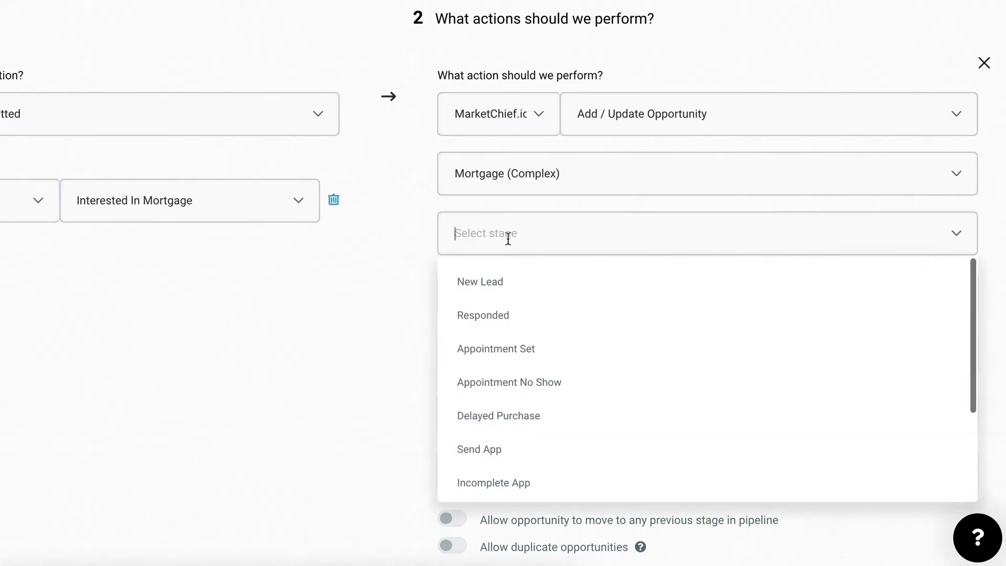
click(492, 282)
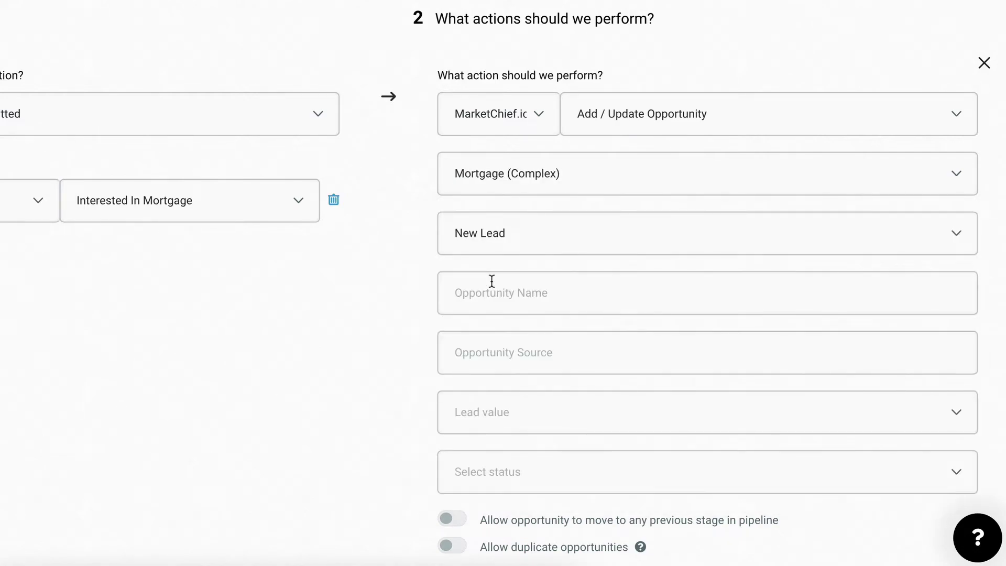
scroll(483, 362, down, 3)
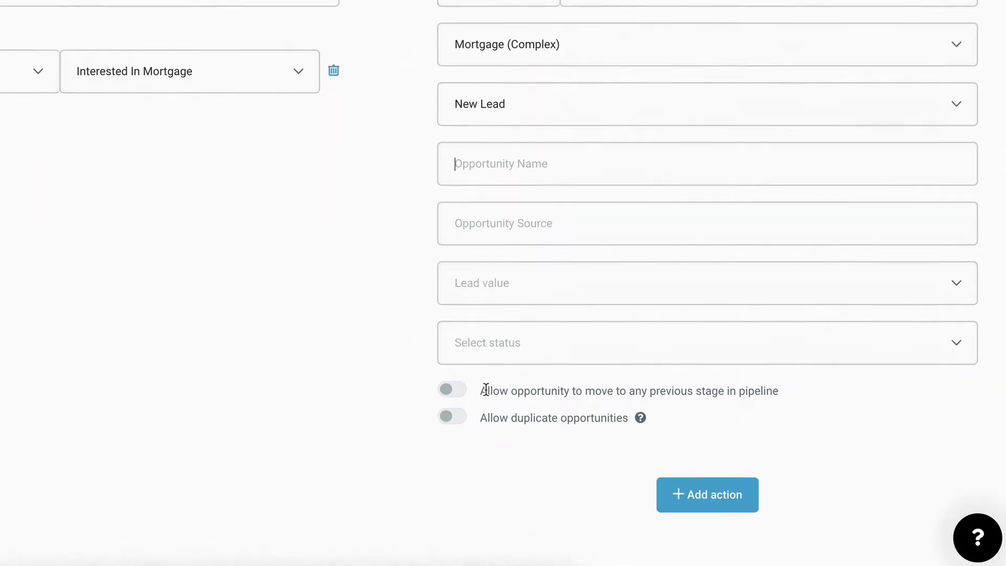
click(491, 349)
click(480, 381)
click(496, 276)
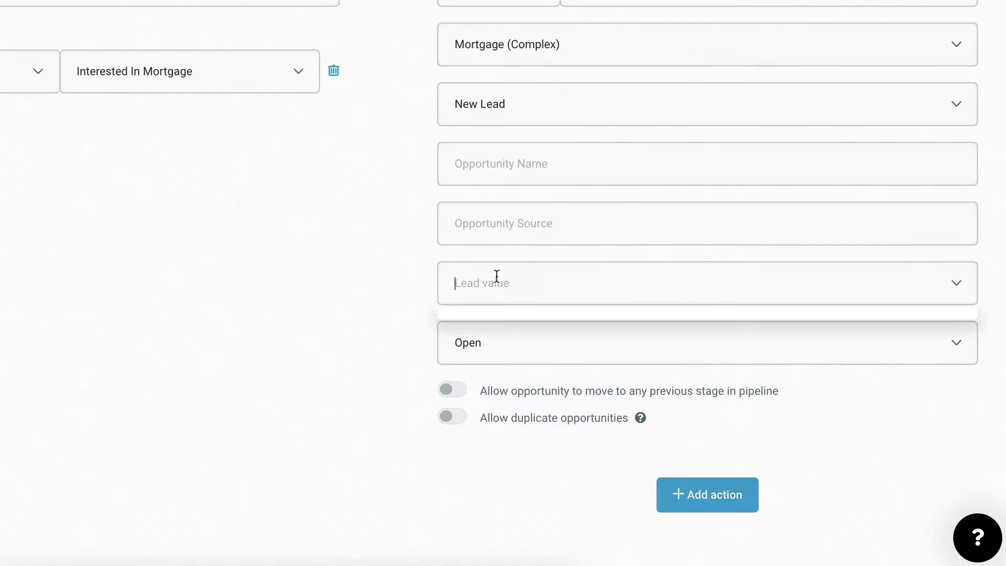
click(393, 293)
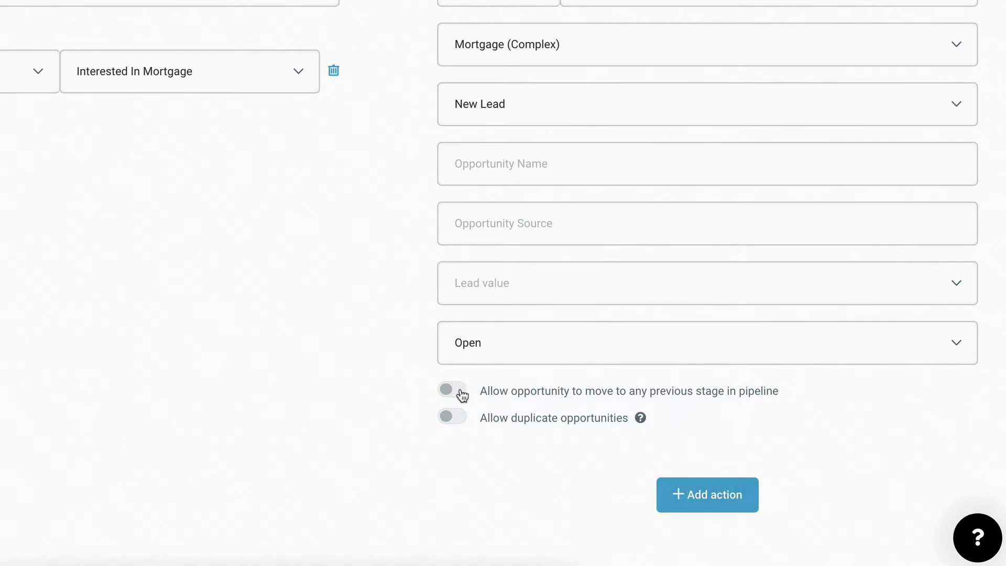
click(714, 496)
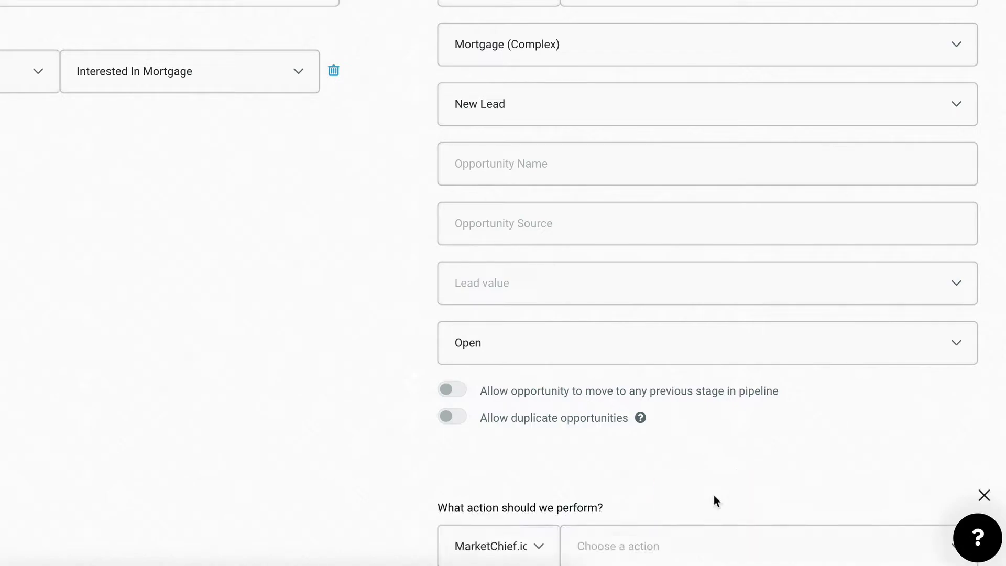
scroll(586, 454, down, 3)
Make the action add the contact tag 'interested in mortgage'.
click(597, 417)
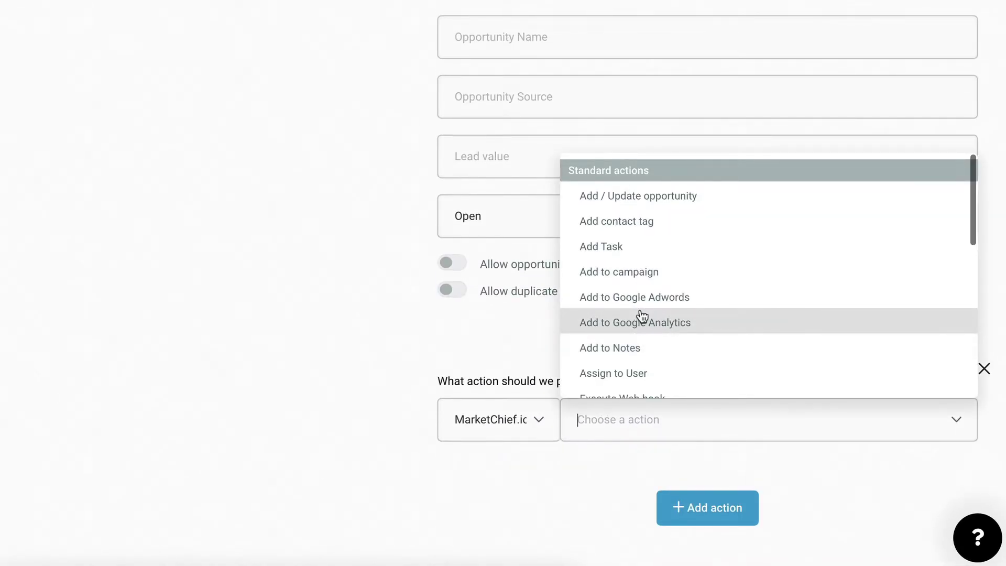
click(624, 227)
scroll(593, 290, down, 2)
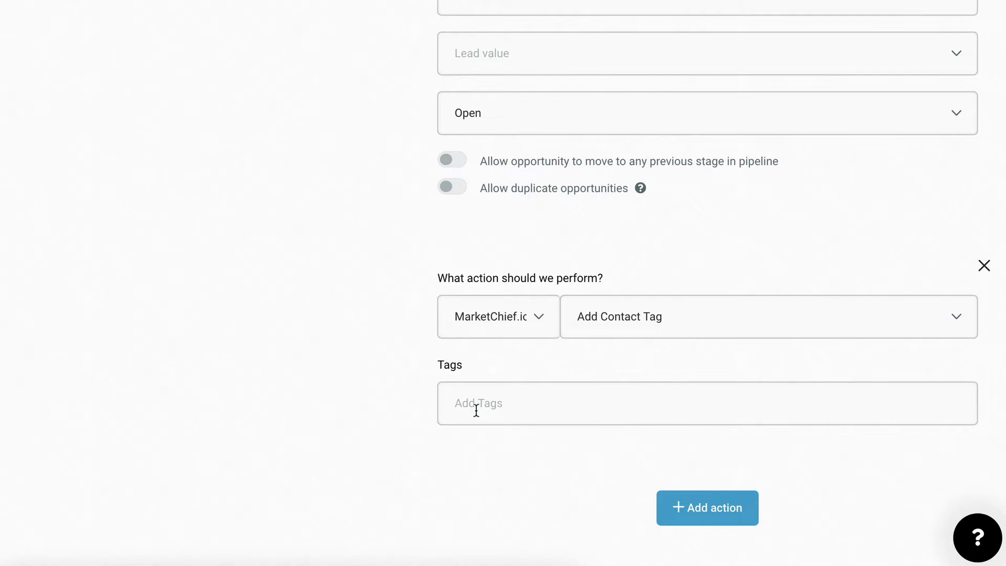
text(interested in)
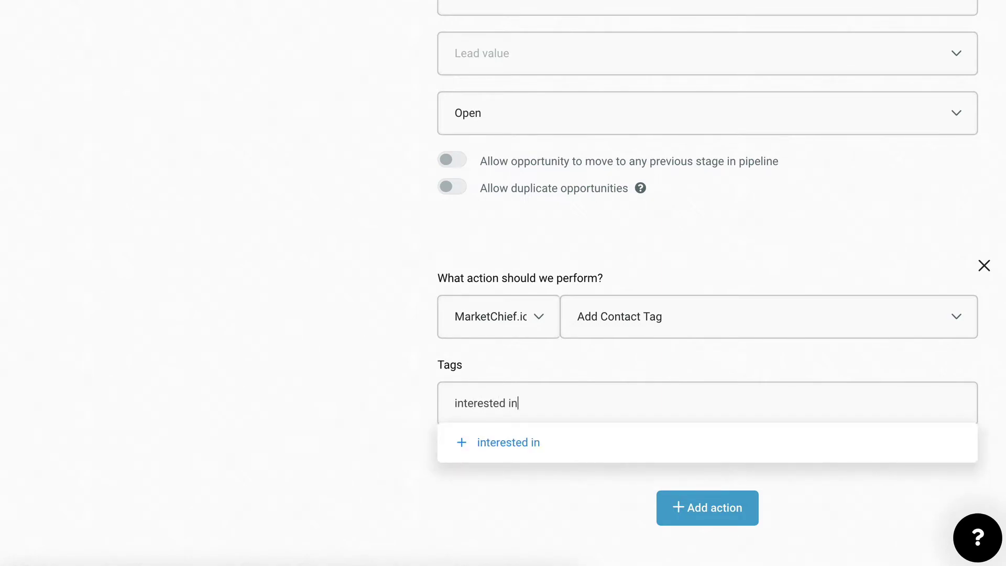
text( mortgage)
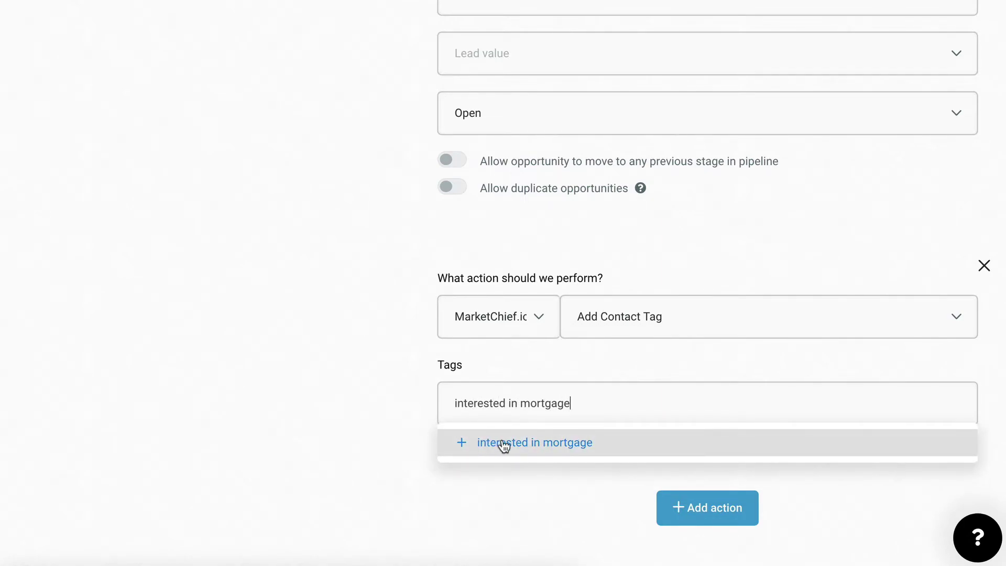
click(503, 442)
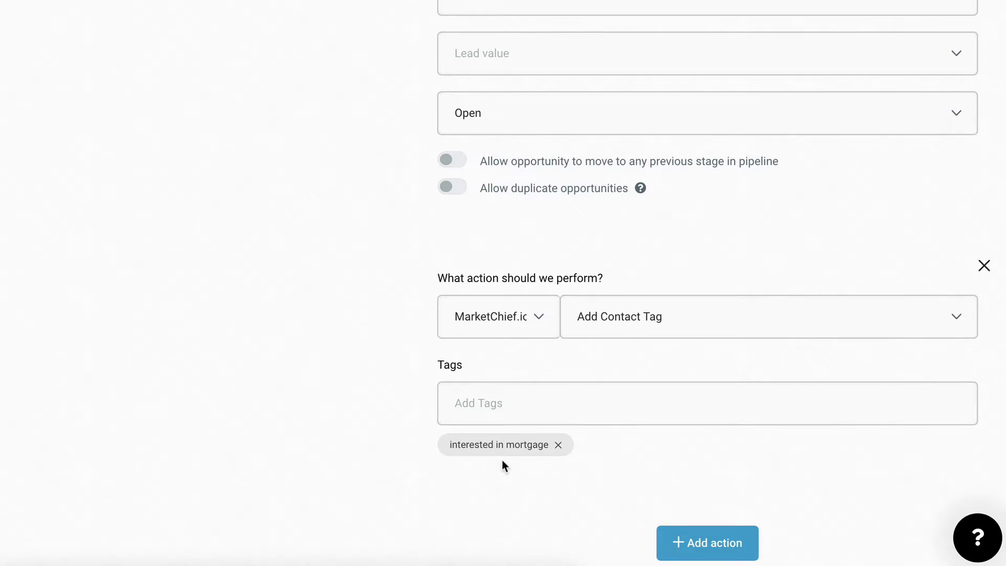
Add a third action enrolling the contact in the Interested in Mortgage campaign.
click(705, 543)
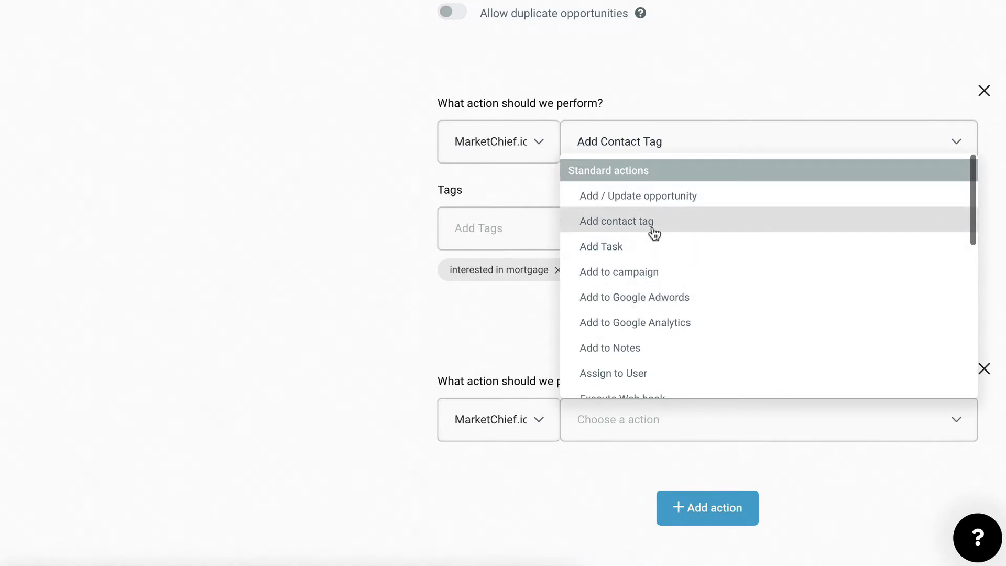
click(640, 271)
scroll(486, 418, down, 1)
click(485, 419)
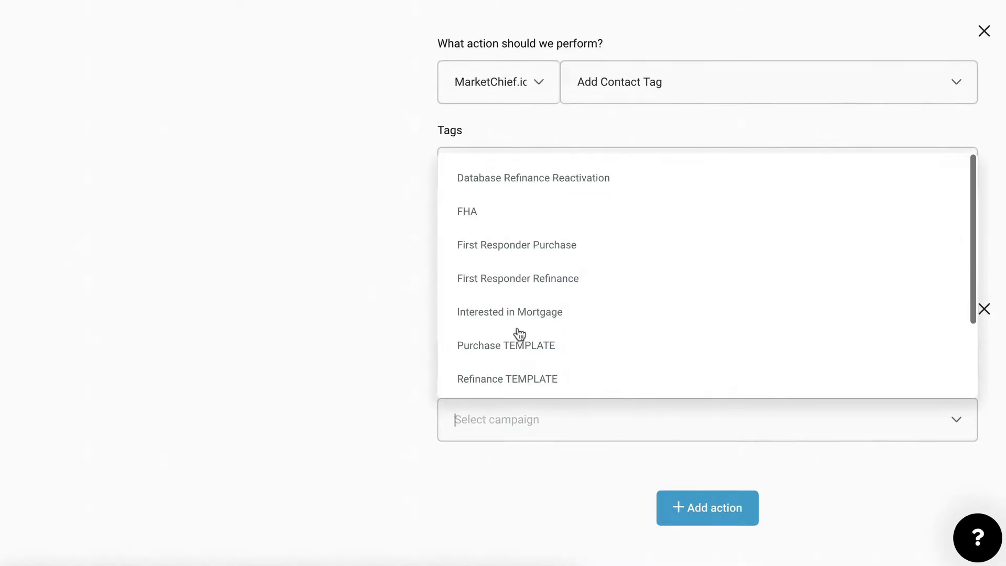
scroll(524, 309, down, 2)
scroll(524, 304, up, 5)
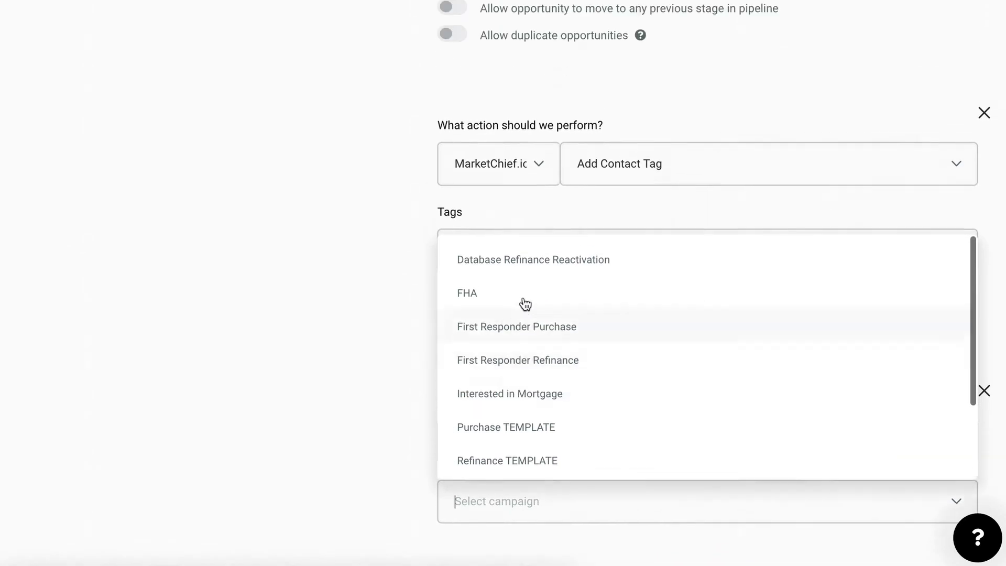
scroll(524, 313, down, 4)
click(509, 242)
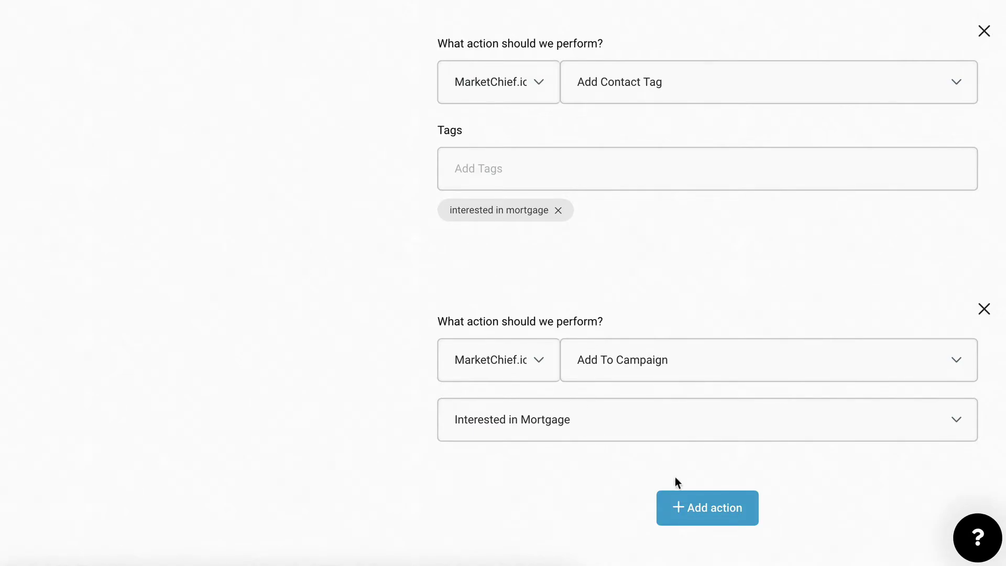
Add a Send SMS action and enter the recipient's phone number.
click(712, 518)
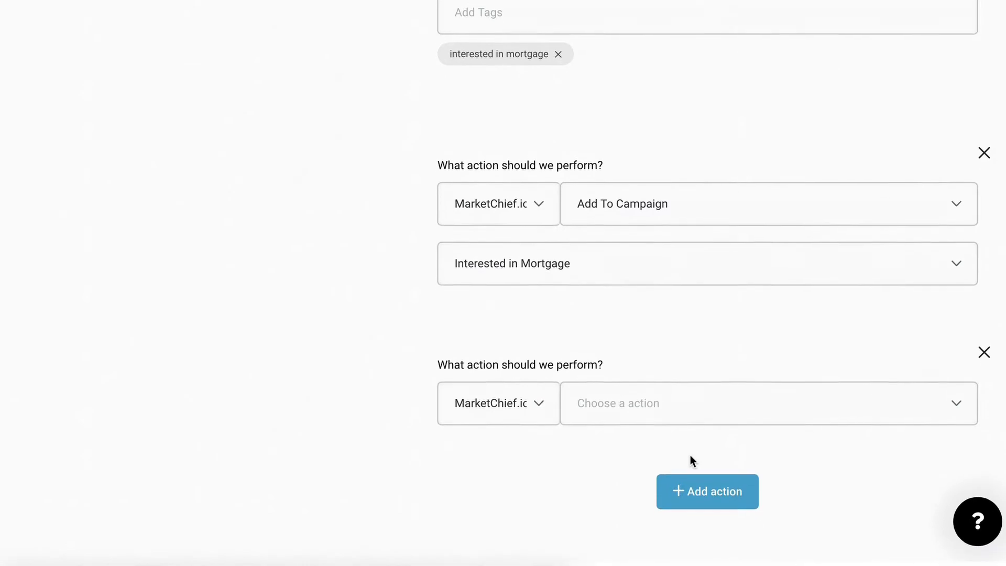
click(649, 421)
scroll(664, 358, down, 3)
scroll(663, 352, down, 10)
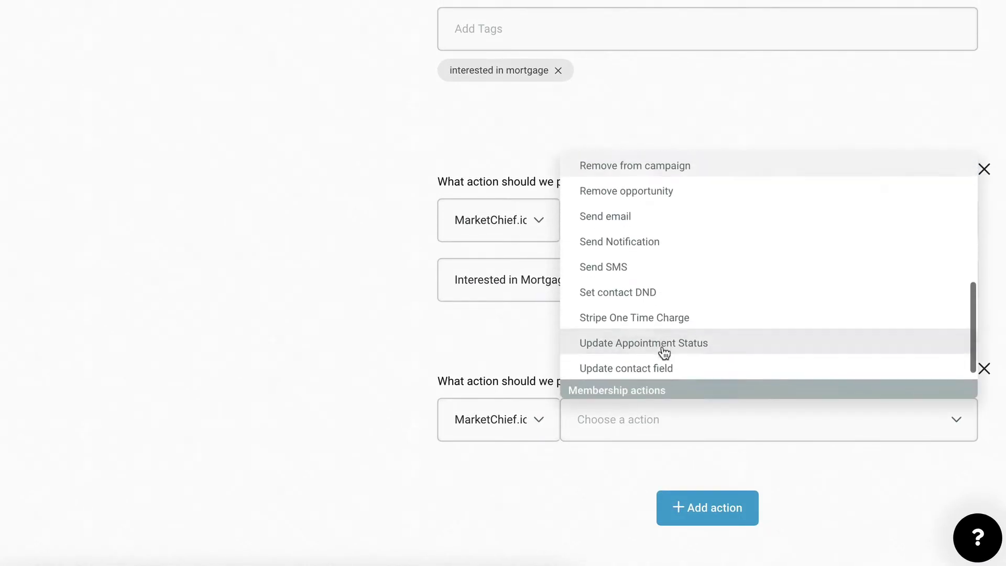
click(617, 256)
scroll(557, 379, down, 6)
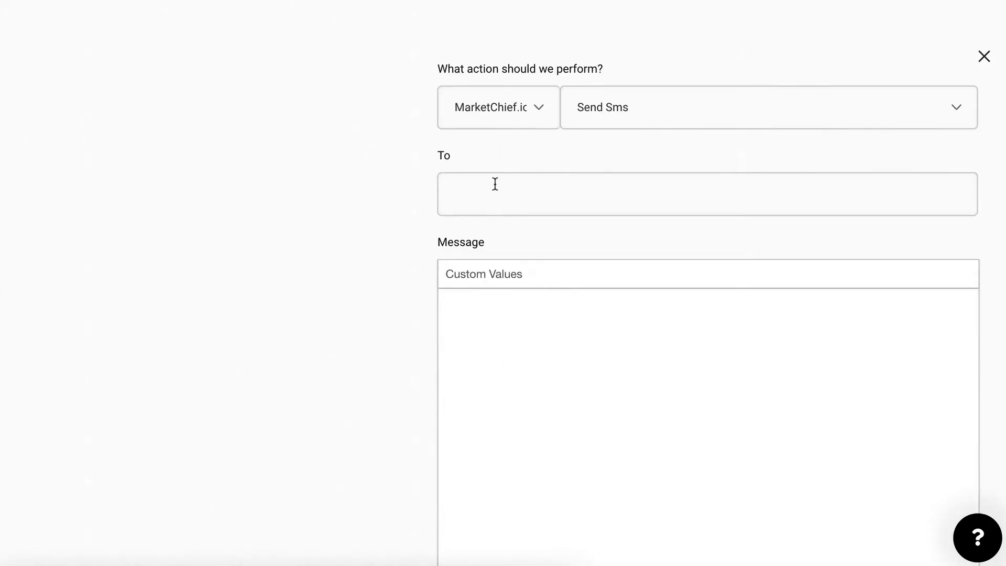
click(480, 193)
Write 'You just got a new lead. {{contact.name}} just requested information about a mortgage.'.
click(519, 308)
text(You just got a )
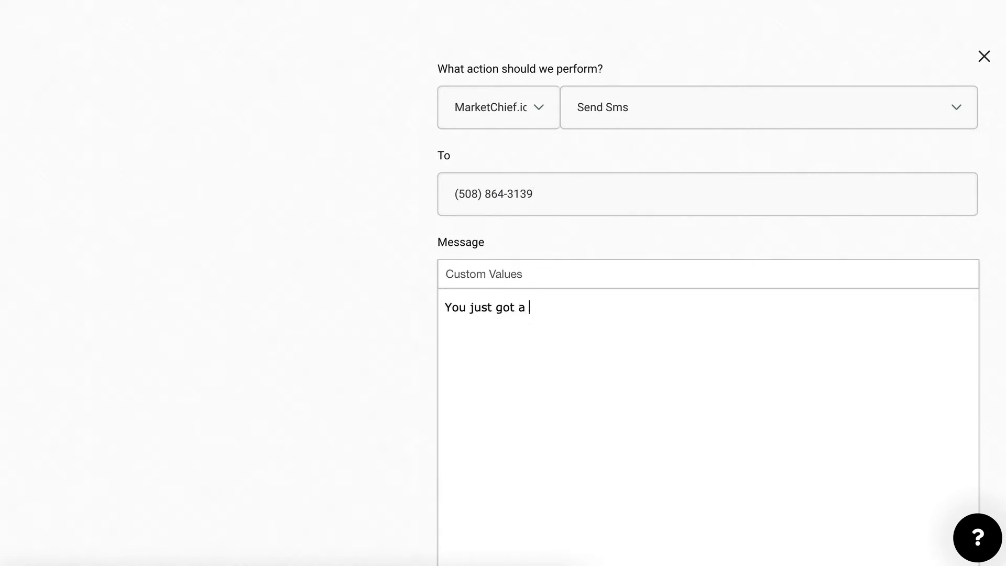
text(new lead.)
click(501, 282)
click(487, 342)
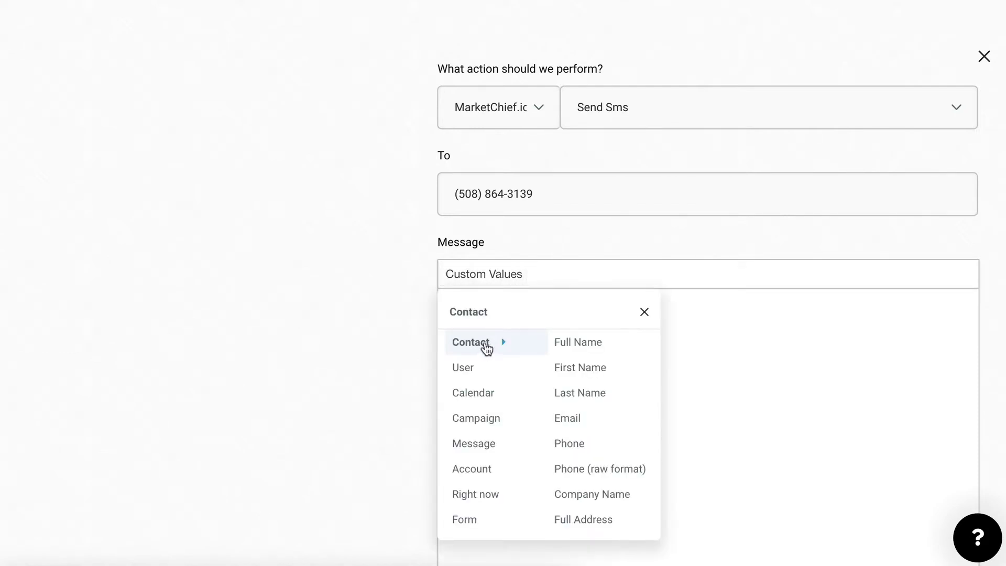
click(591, 344)
text(just got a new lead. {{contact.name}} just)
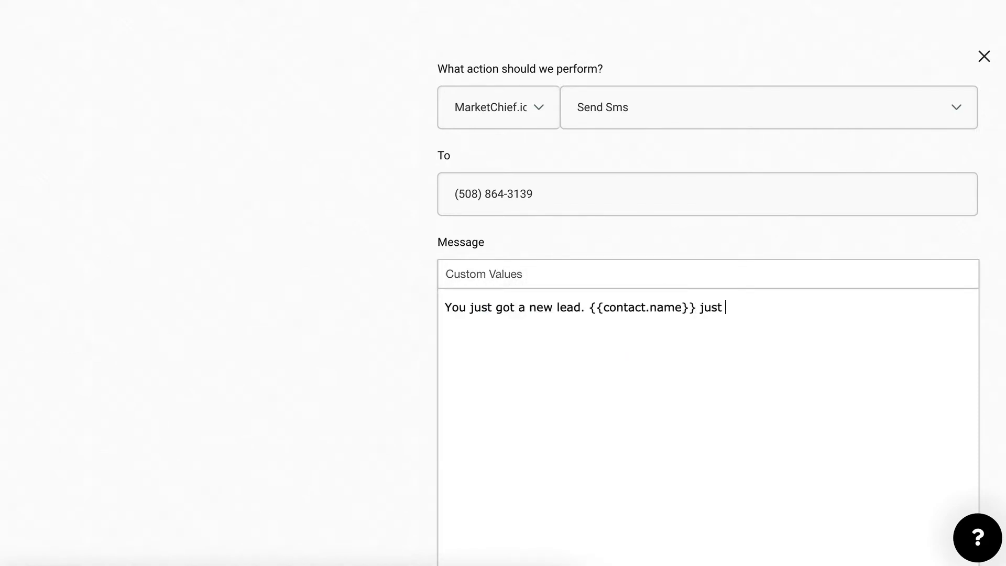
text(requested info)
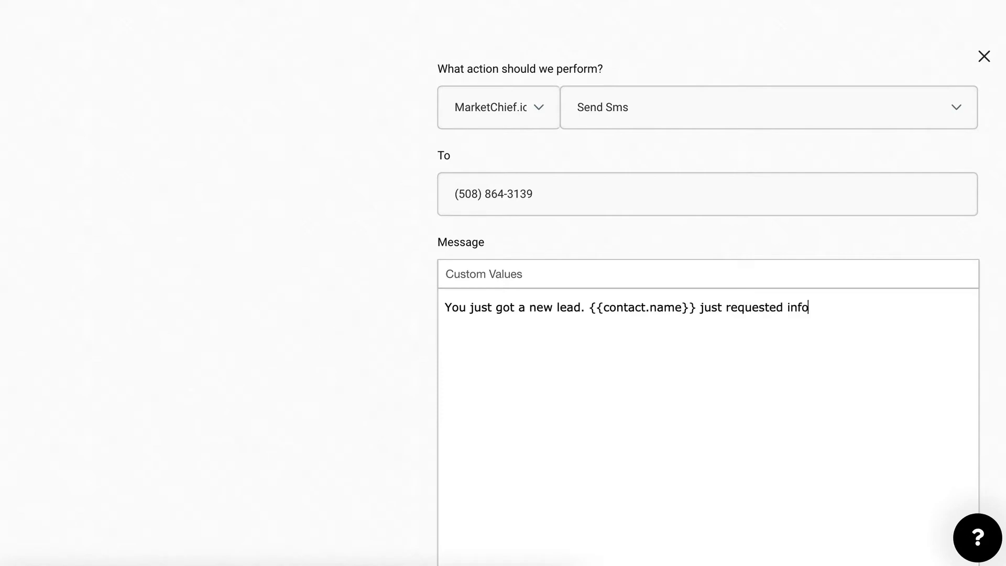
text(rmation about a mortg)
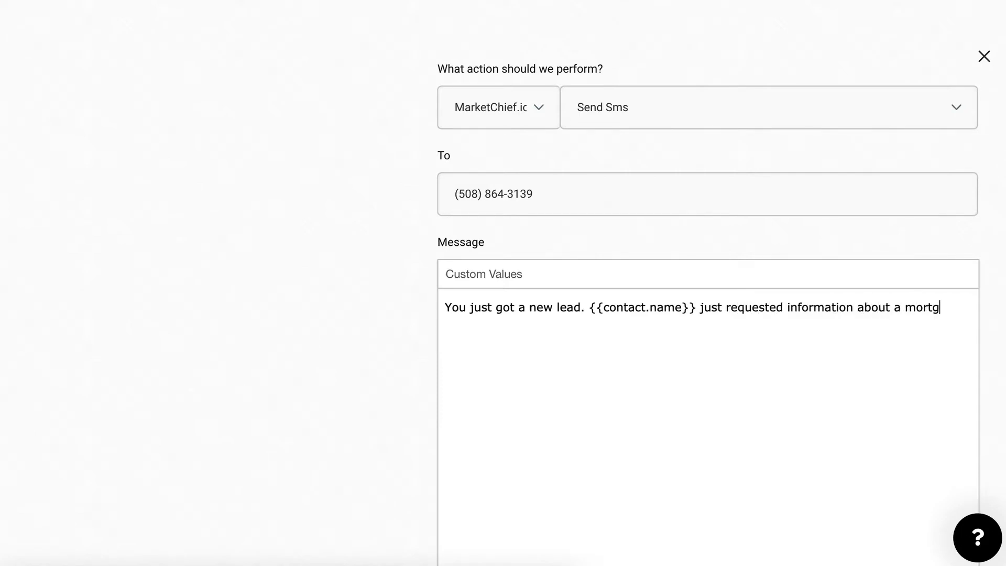
text(age.)
key(Return)
Add a second line saying the lead has been assigned to {{user.name}}.
click(527, 273)
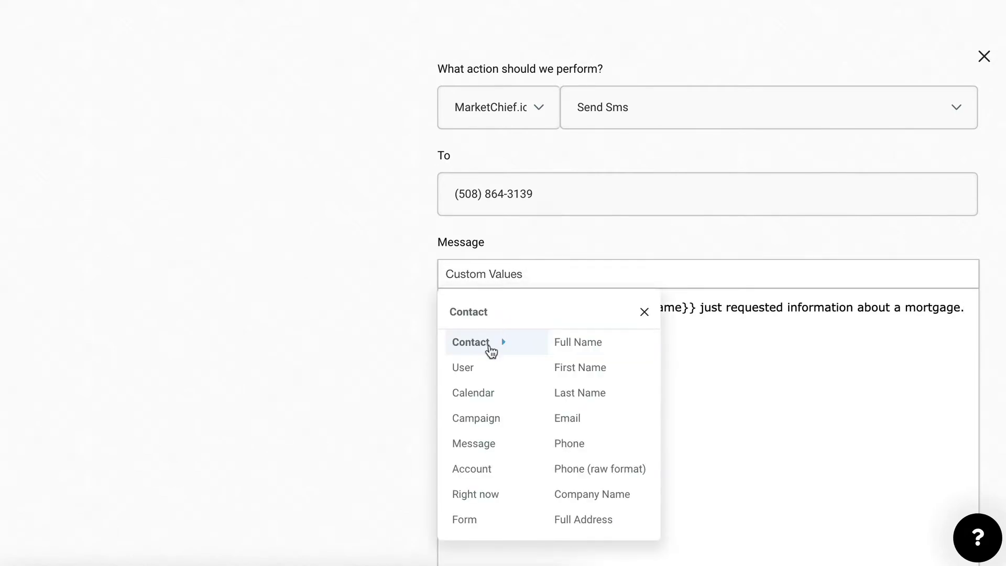
mouse_move(477, 369)
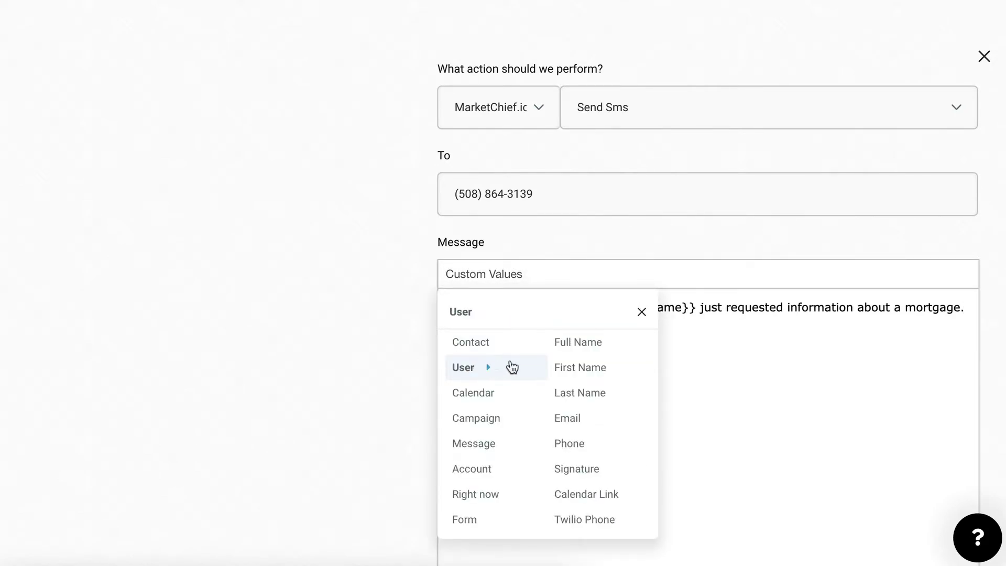
click(598, 348)
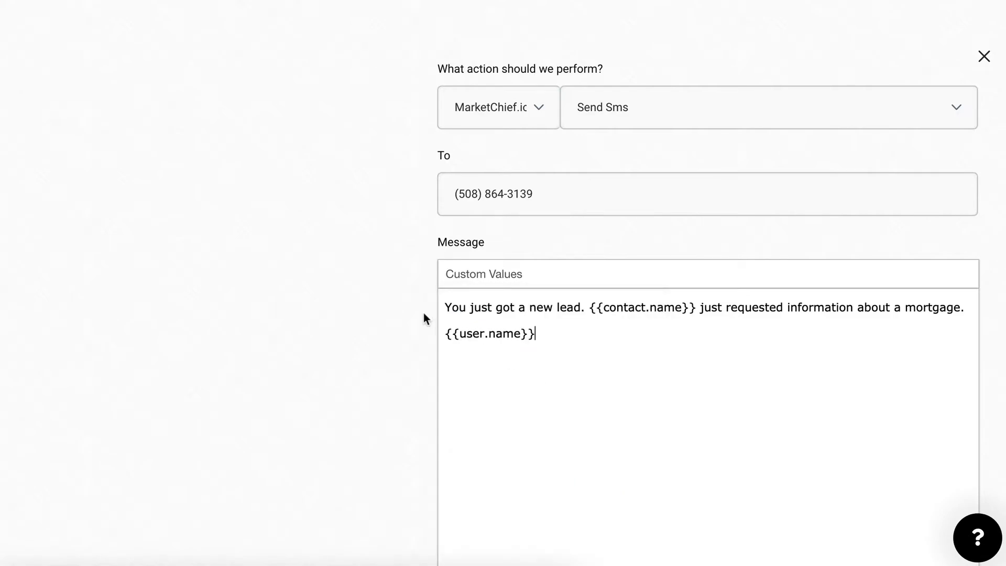
click(447, 334)
text(This lead has been a)
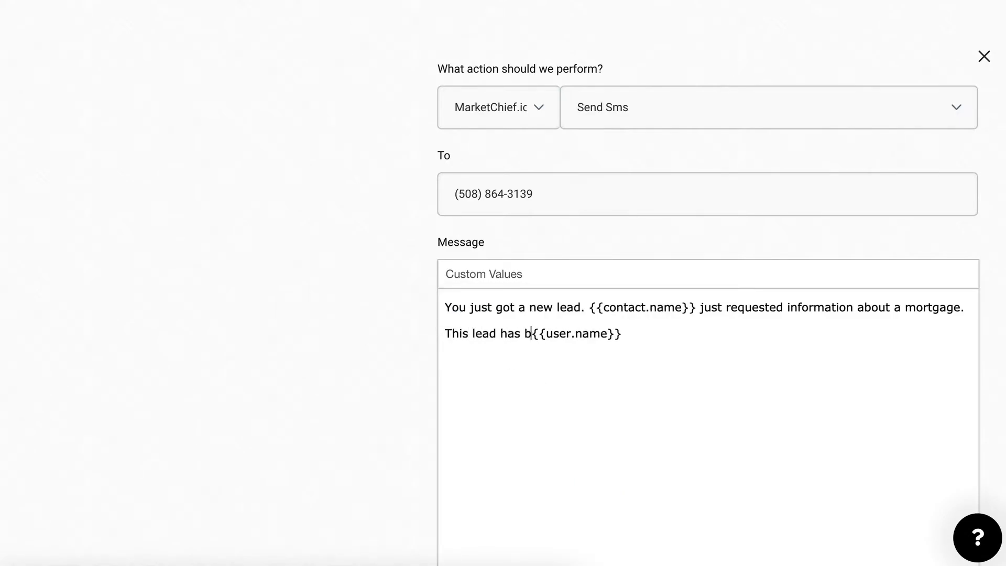
text(ssigend to {{user)
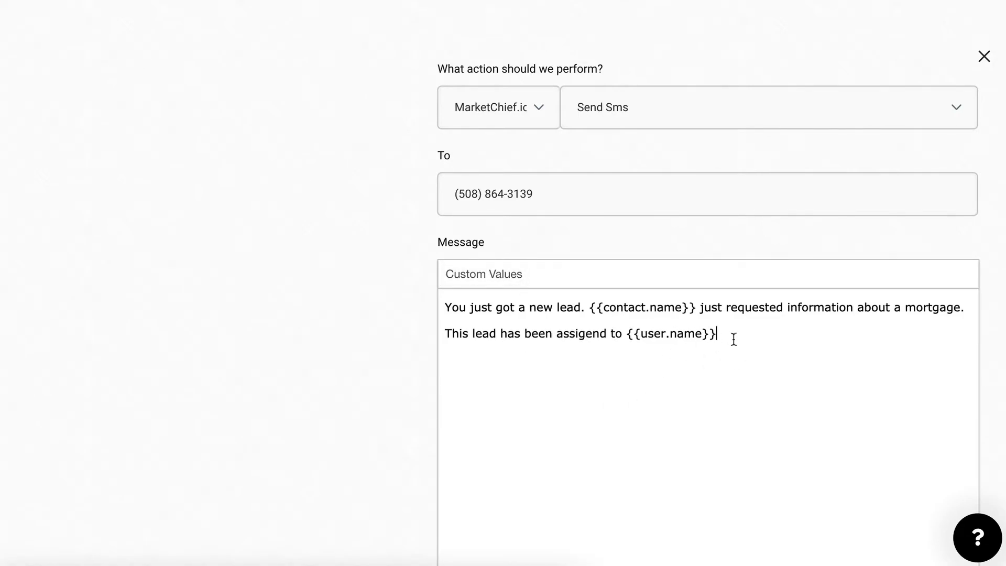
text(.)
scroll(724, 322, down, 1)
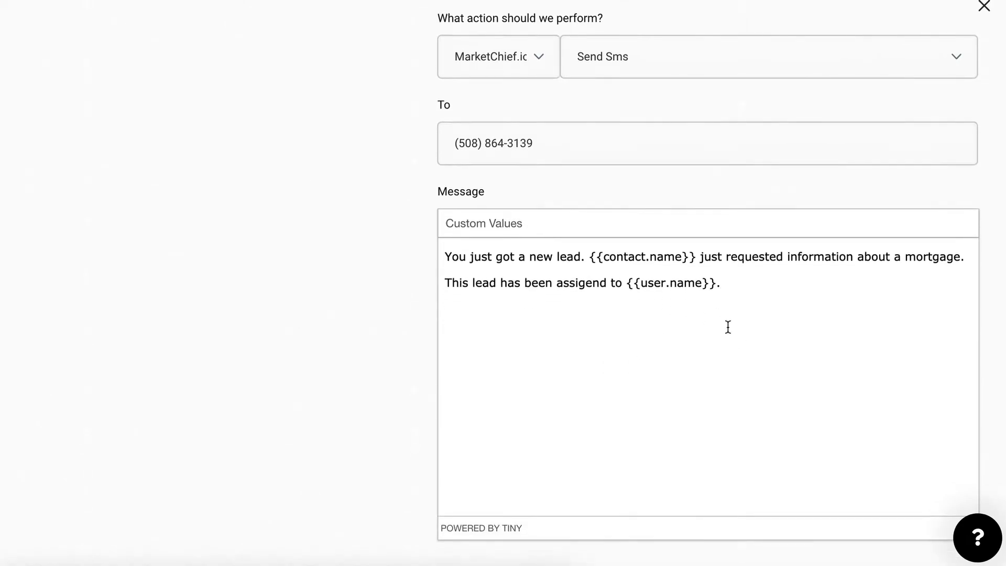
scroll(726, 326, up, 8)
scroll(727, 326, up, 10)
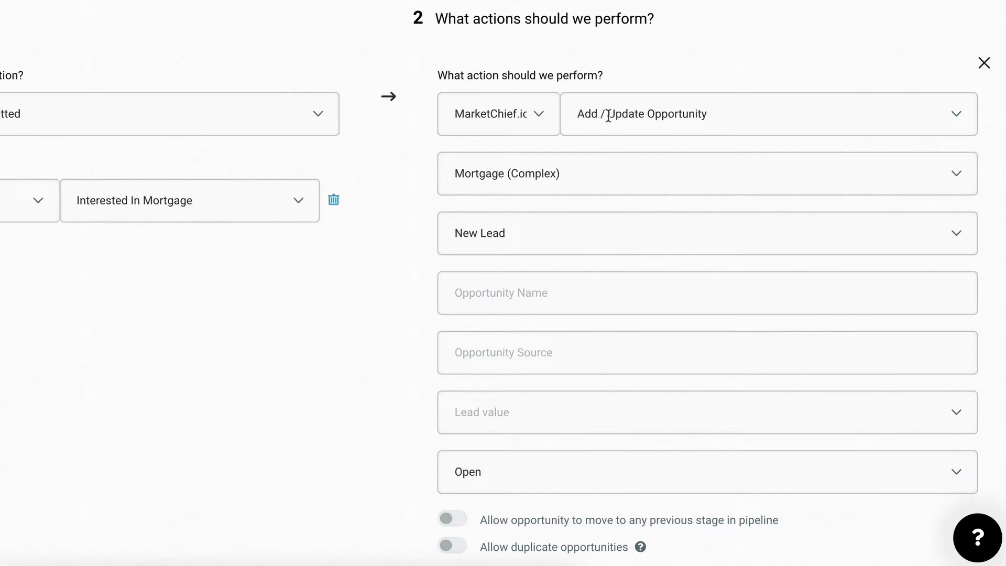
scroll(566, 179, down, 18)
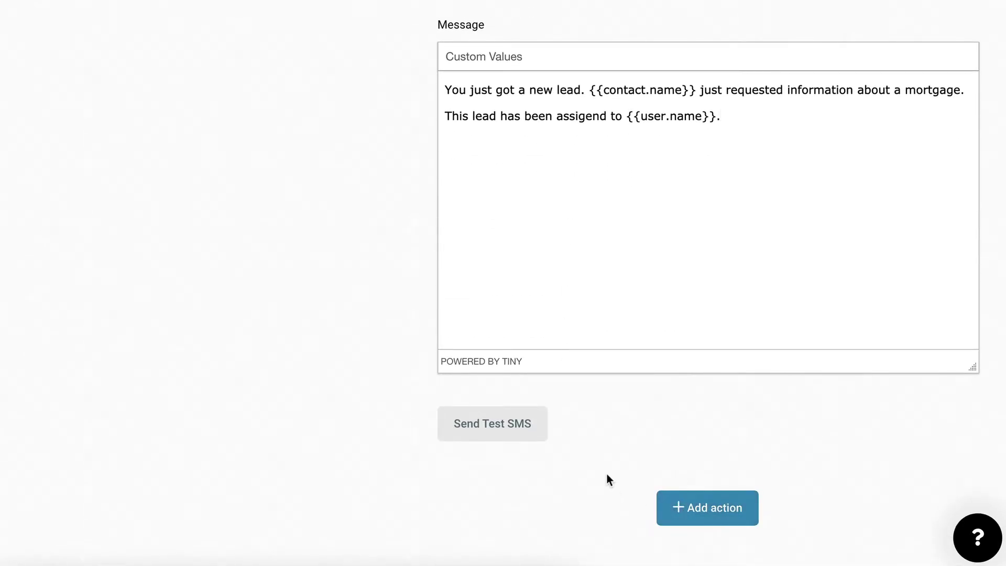
Add an Assign To User action, leaving the user blank since none are listed.
click(692, 506)
click(617, 427)
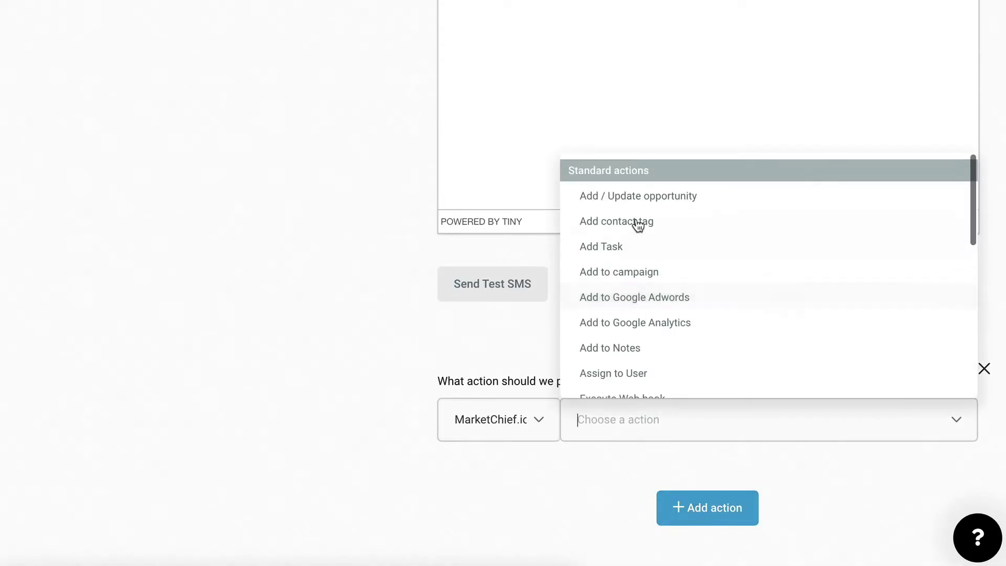
click(619, 374)
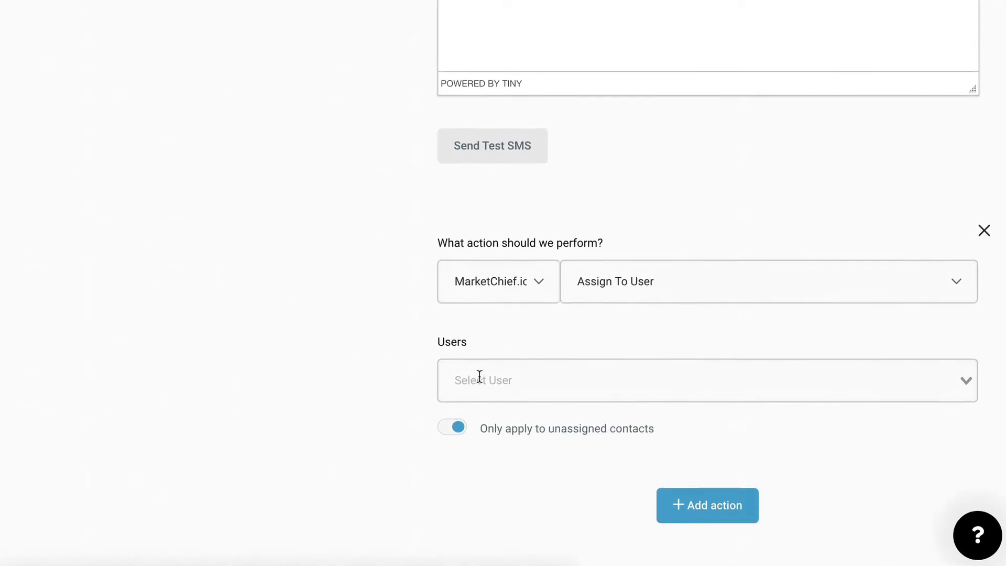
click(473, 382)
click(496, 348)
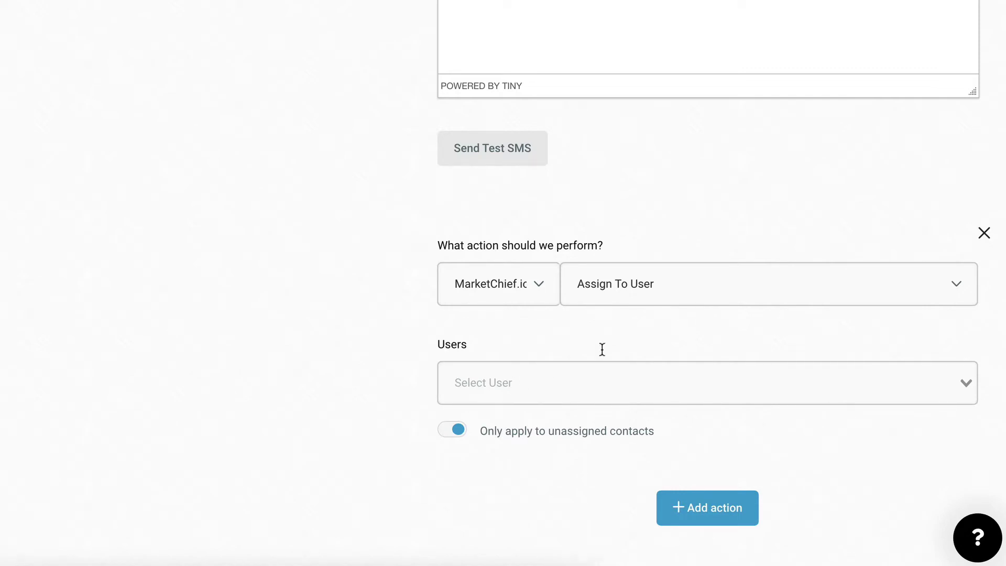
Delete the Assign To User action, save the rule and set it to Active.
click(984, 233)
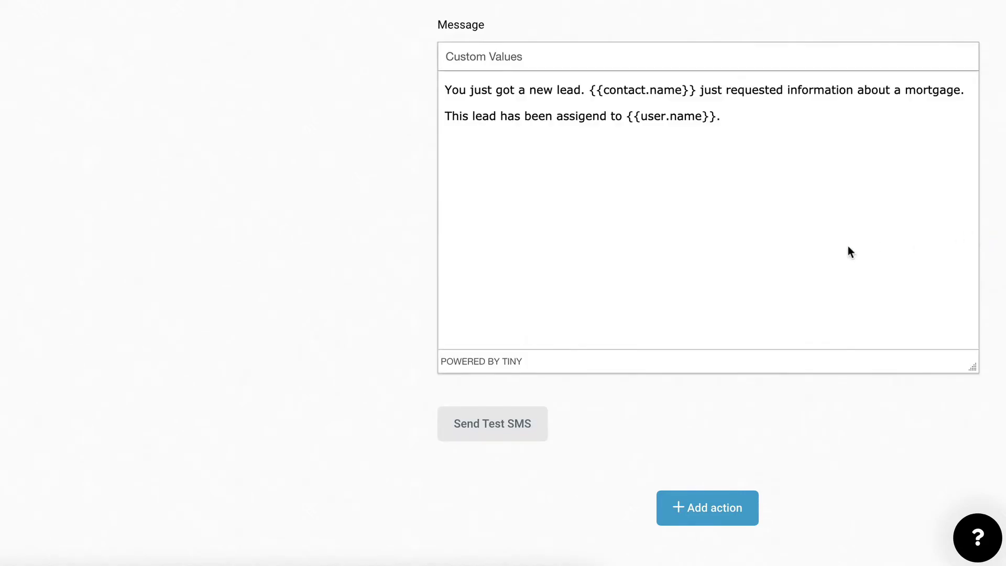
scroll(839, 225, up, 15)
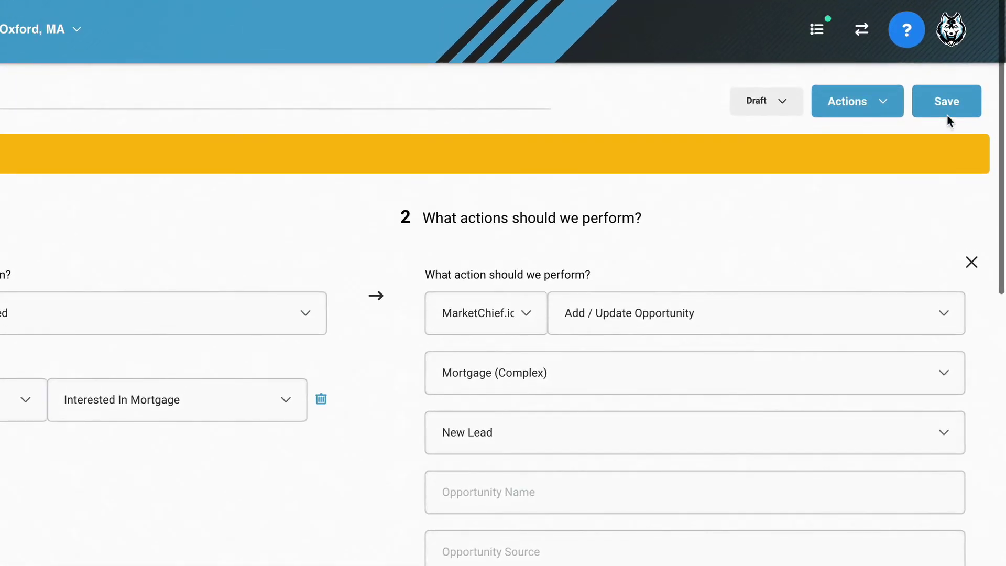
click(948, 116)
click(786, 105)
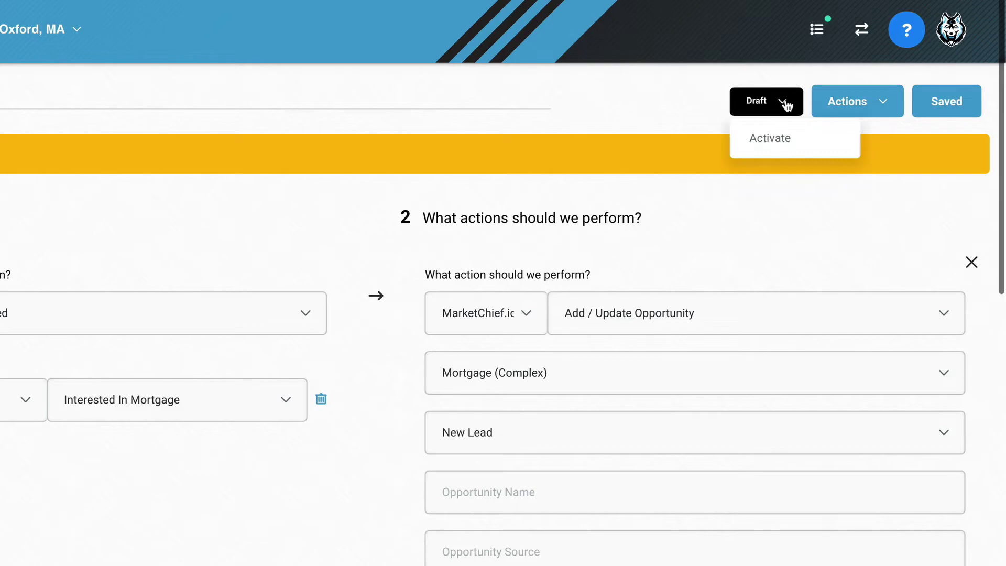
click(764, 151)
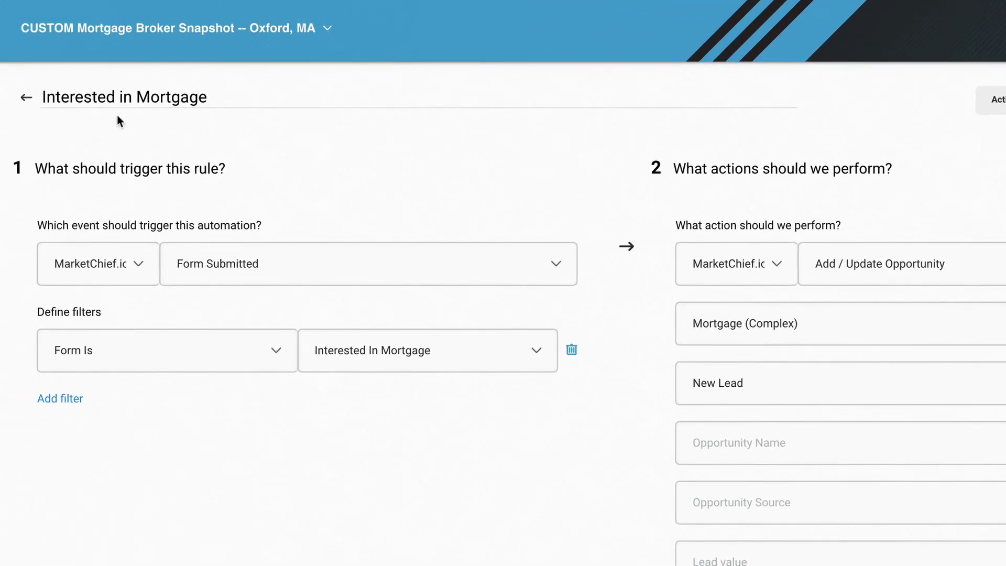
Return to the triggers list and expand KEITH TEST to the Interested in Mortgage rule's options.
click(28, 102)
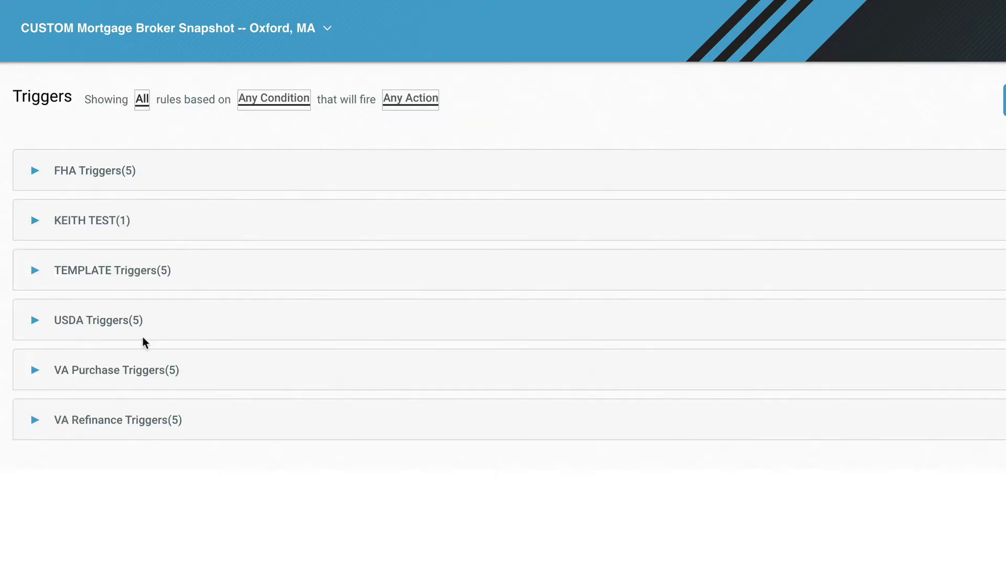
click(33, 222)
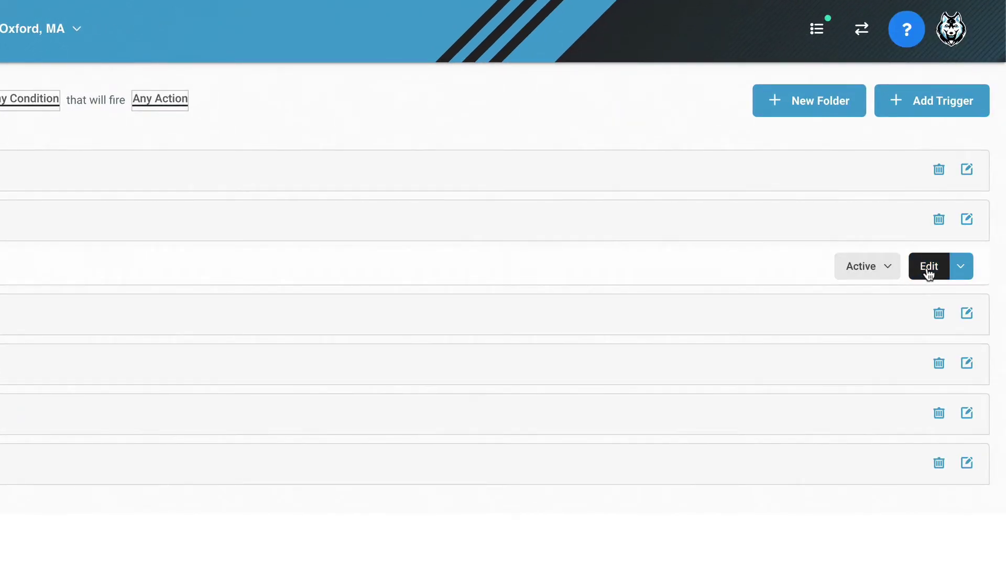
click(962, 267)
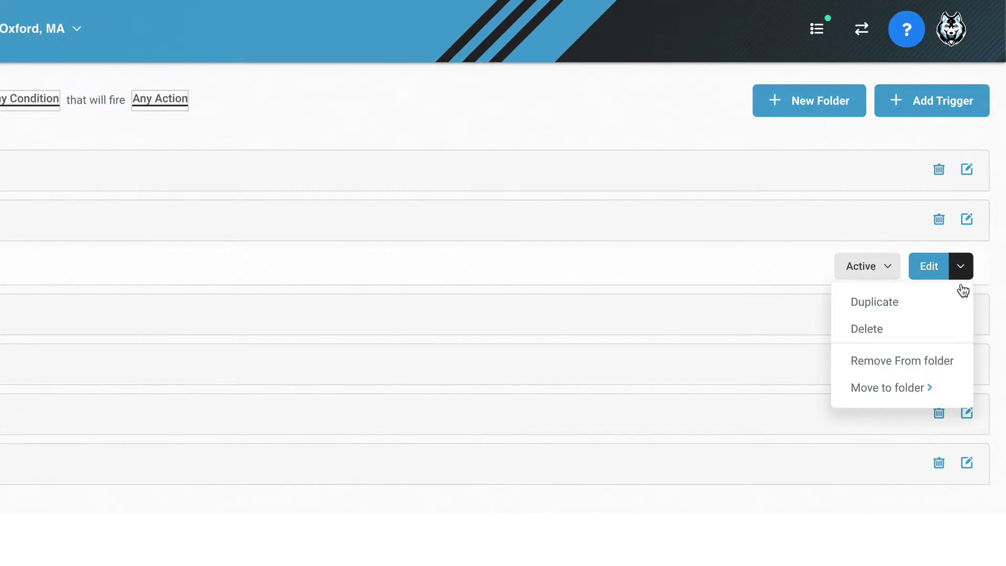
Close the rule's extra options and click into the form's phone field.
mouse_move(918, 393)
click(962, 268)
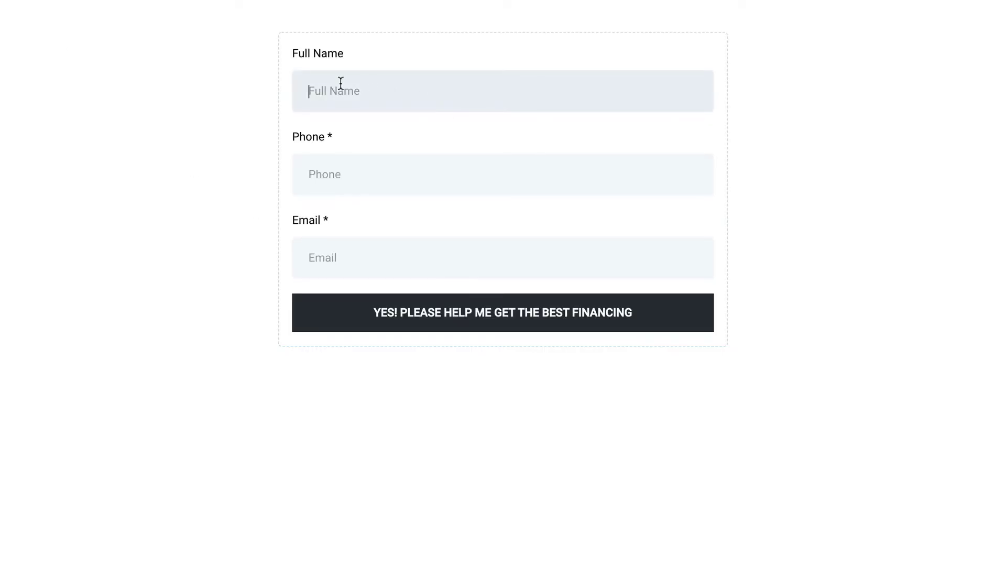
click(343, 163)
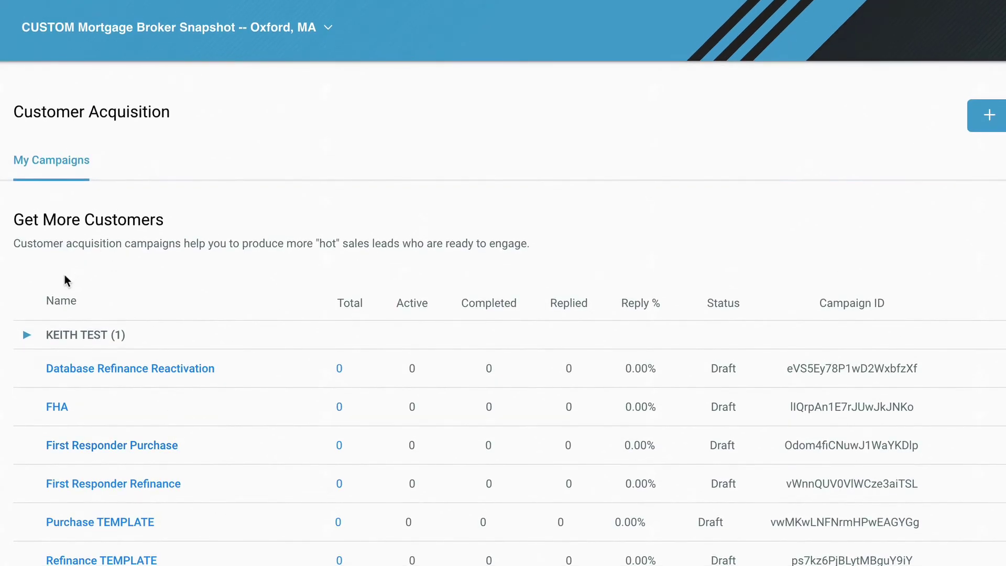
In KEITH TEST's Interested in Mortgage campaign, set the welcome email to send immediately.
click(76, 335)
click(162, 373)
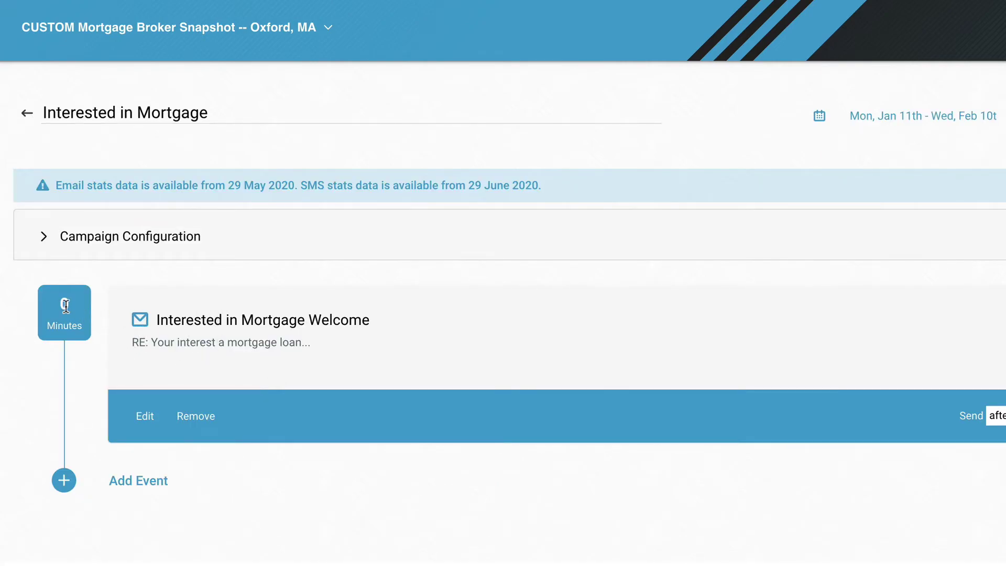
click(998, 415)
click(839, 376)
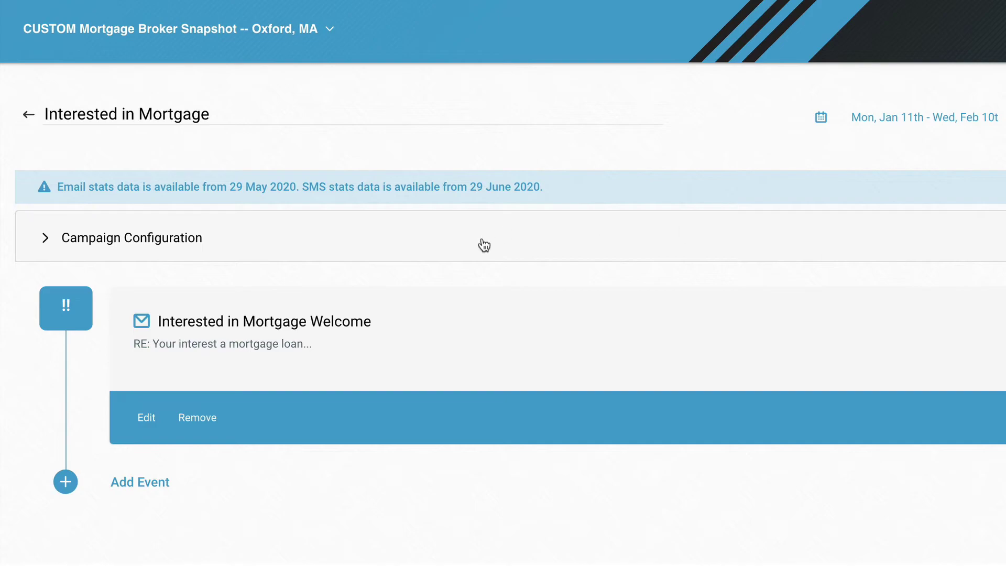
click(29, 115)
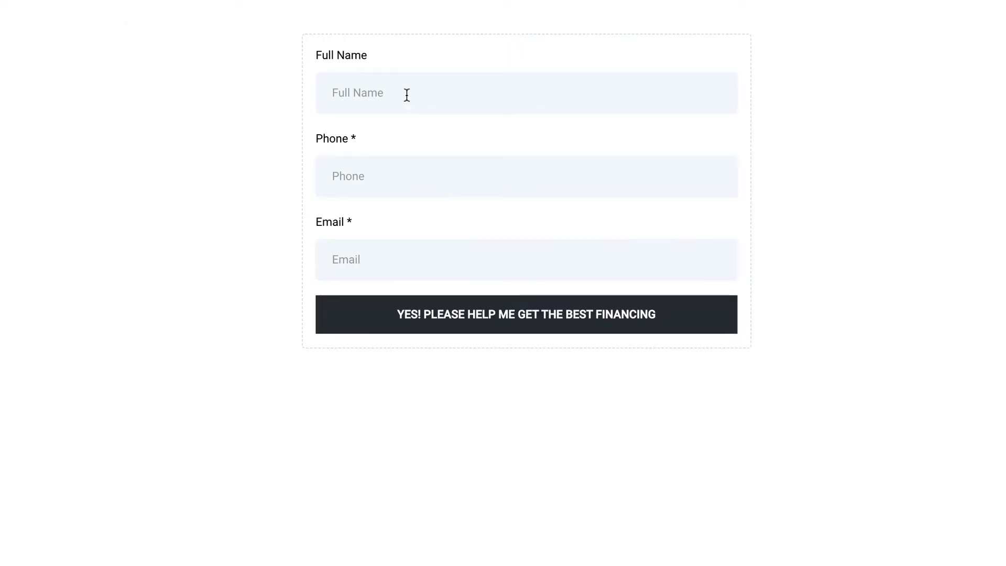
Enter the test lead's full name, phone number and email, and submit with YES! PLEASE HELP ME GET THE BEST FINANCING.
click(378, 88)
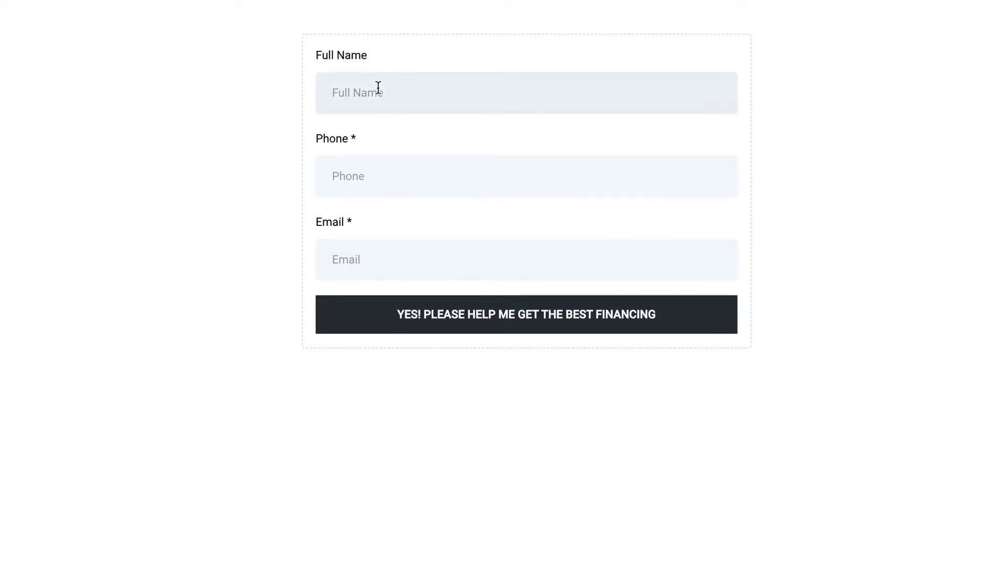
key(Tab)
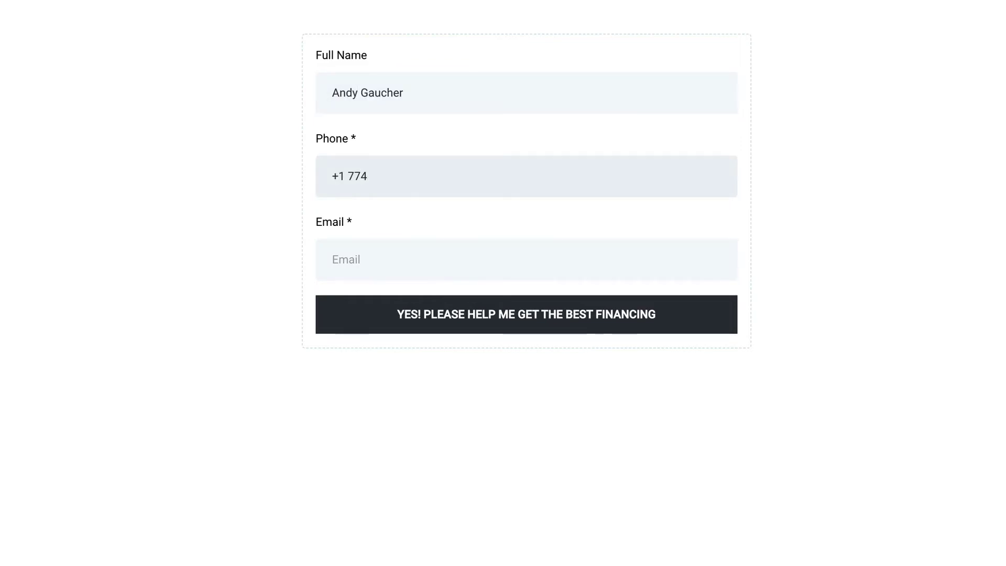
key(Tab)
click(543, 325)
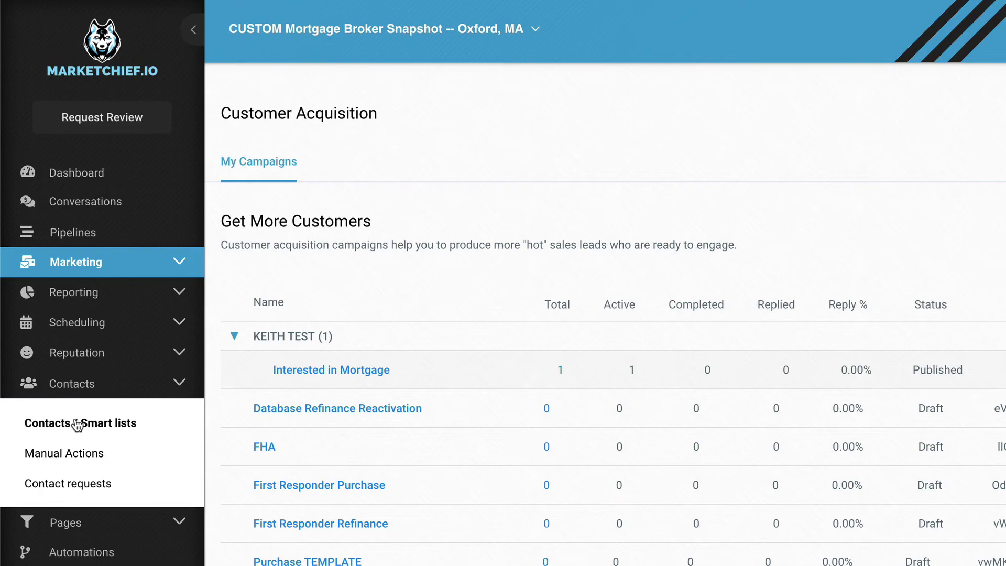
In Contacts, open the new lead's record, read the full welcome email, then return to the list.
click(77, 424)
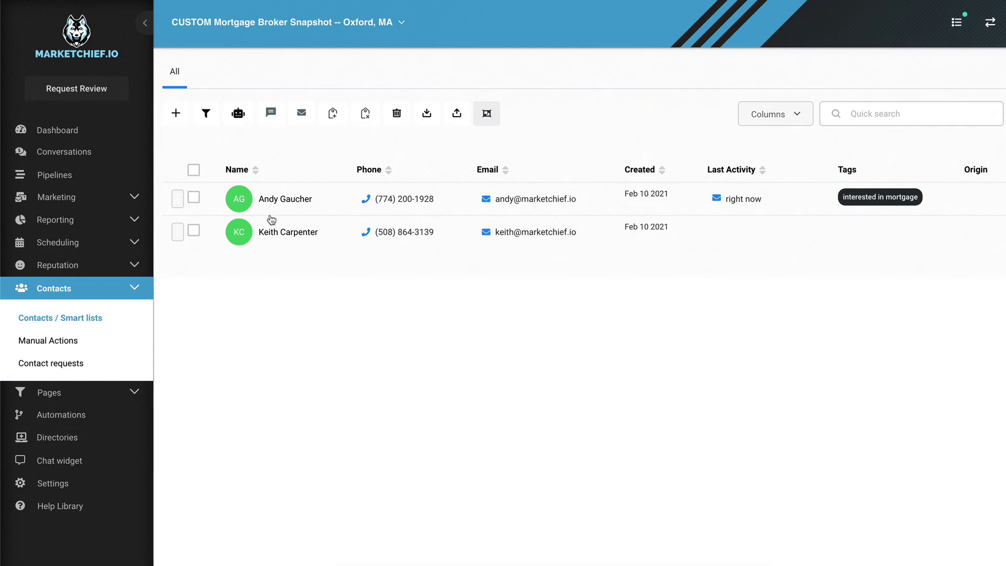
click(287, 199)
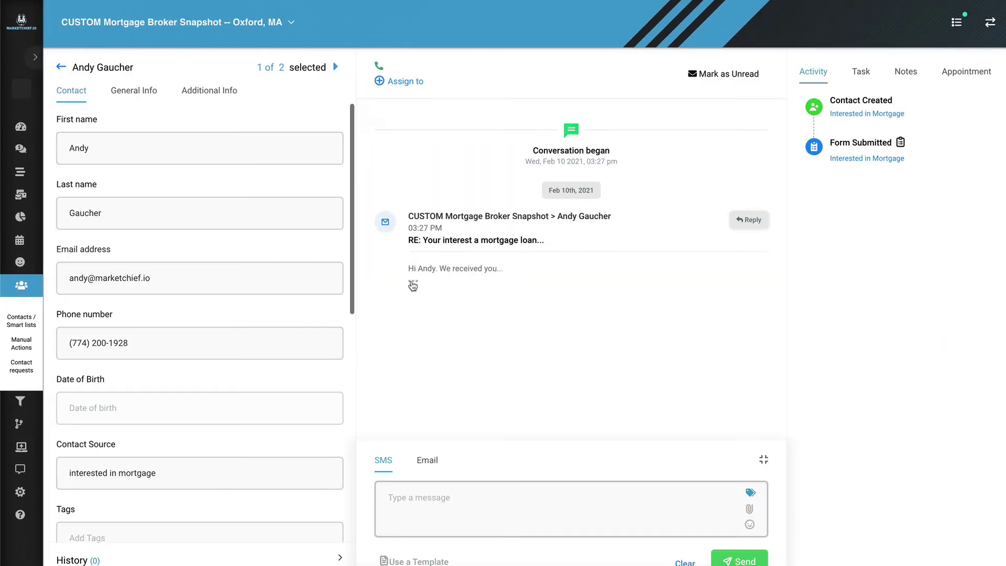
click(413, 281)
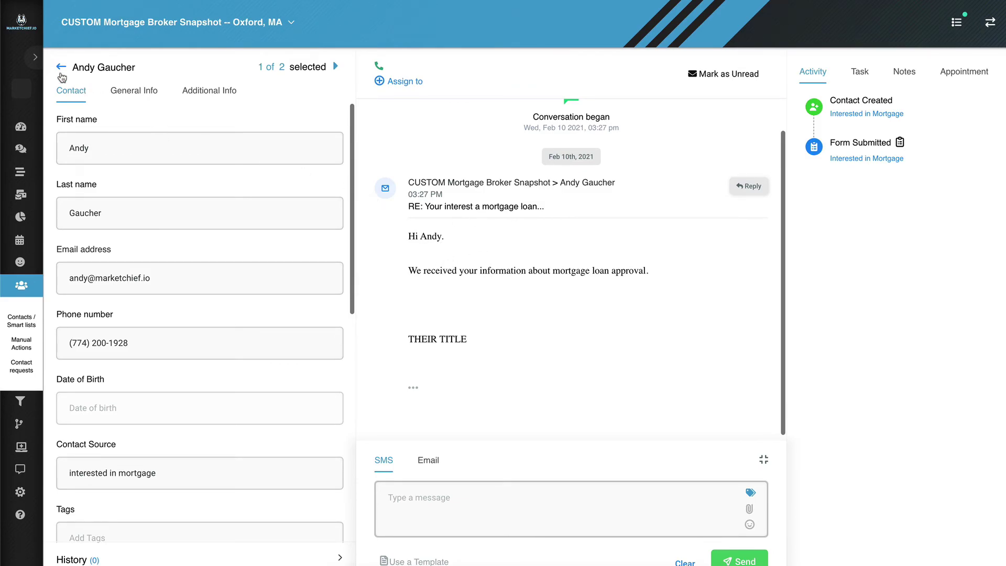
click(60, 67)
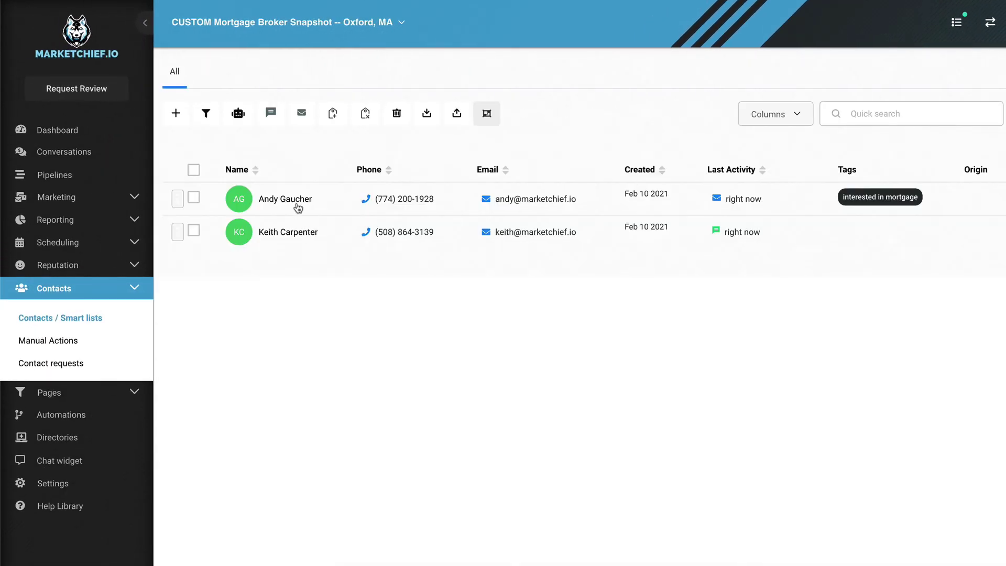
Show the Mortgage (Complex) pipeline on the Pipelines page.
click(65, 179)
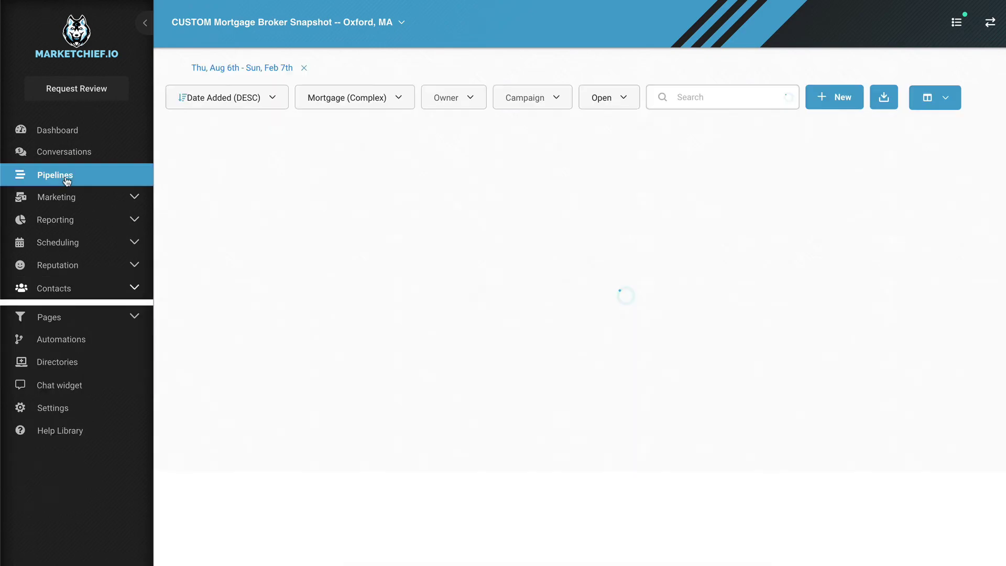
click(371, 103)
click(377, 164)
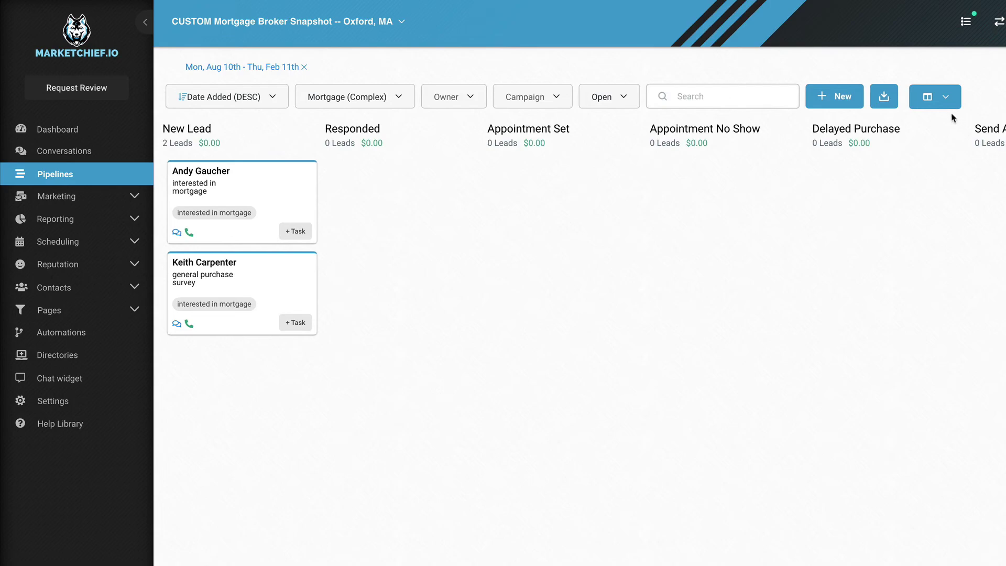
Add tasks, calendar events, notes and company names to the lead cards' additional info.
click(947, 99)
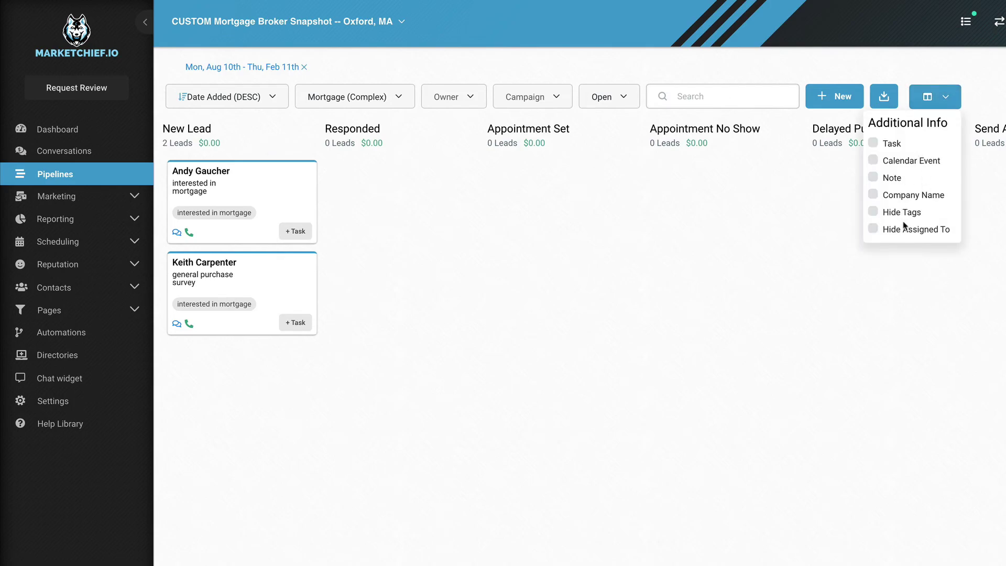
click(873, 144)
click(874, 160)
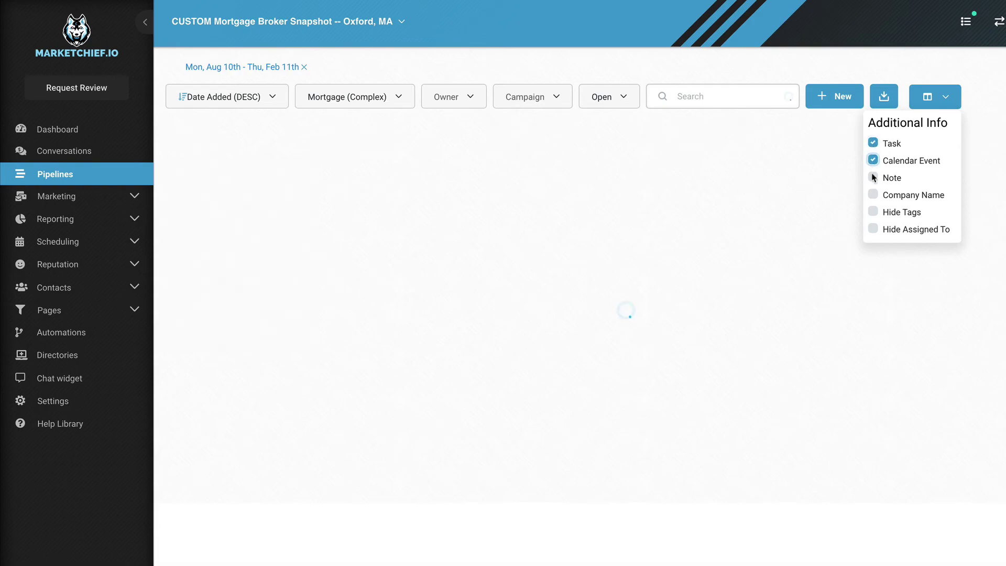
click(873, 178)
click(873, 194)
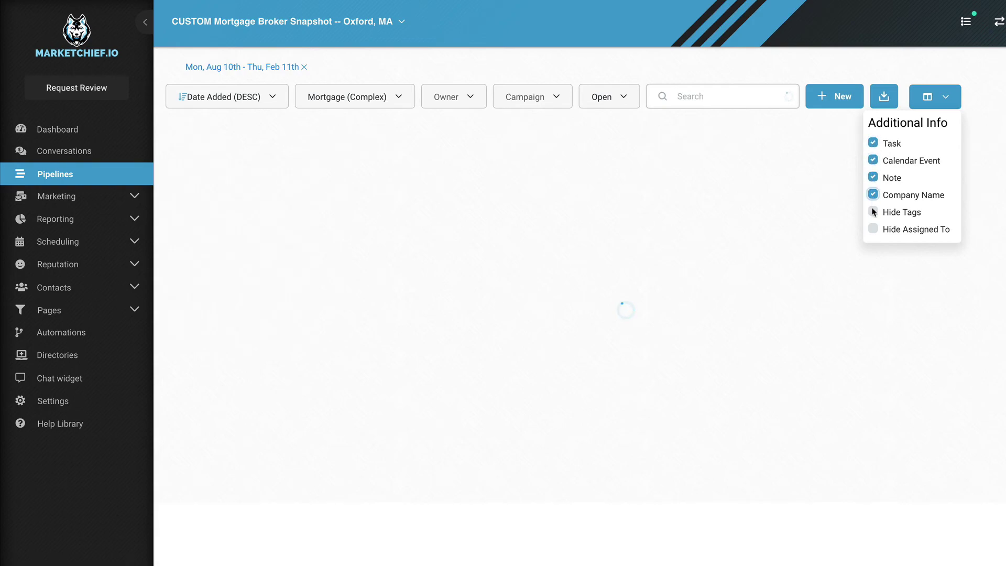
click(748, 227)
drag(242, 170, 374, 175)
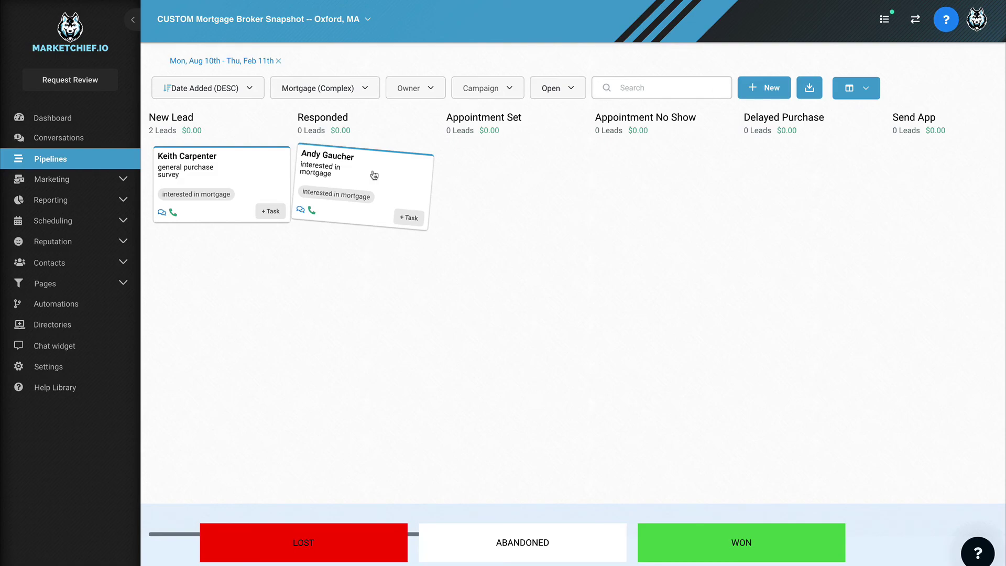
drag(374, 174, 244, 154)
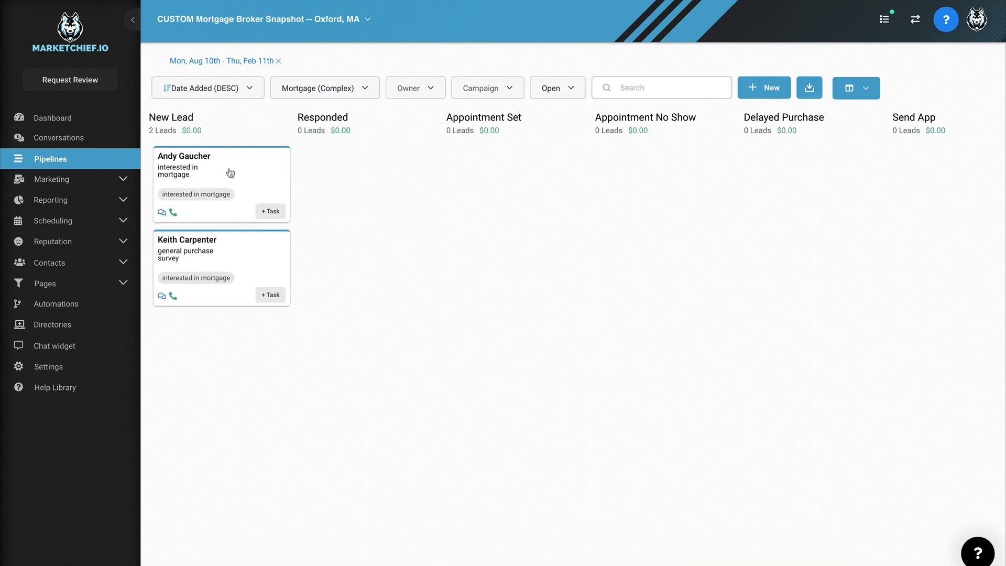